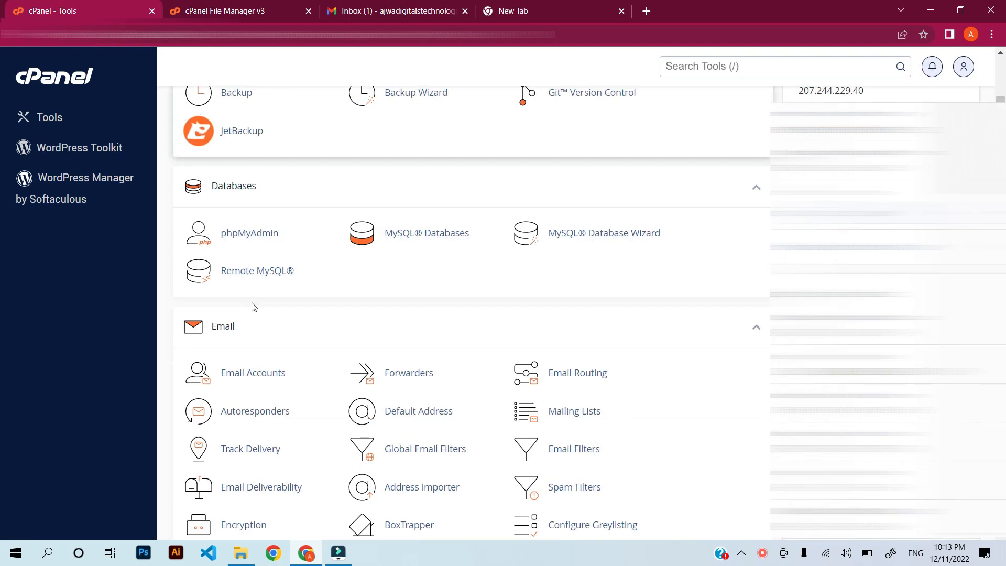
Go to Email Accounts and start a new account for the readblogs.pk domain.
scroll(256, 288, up, 4)
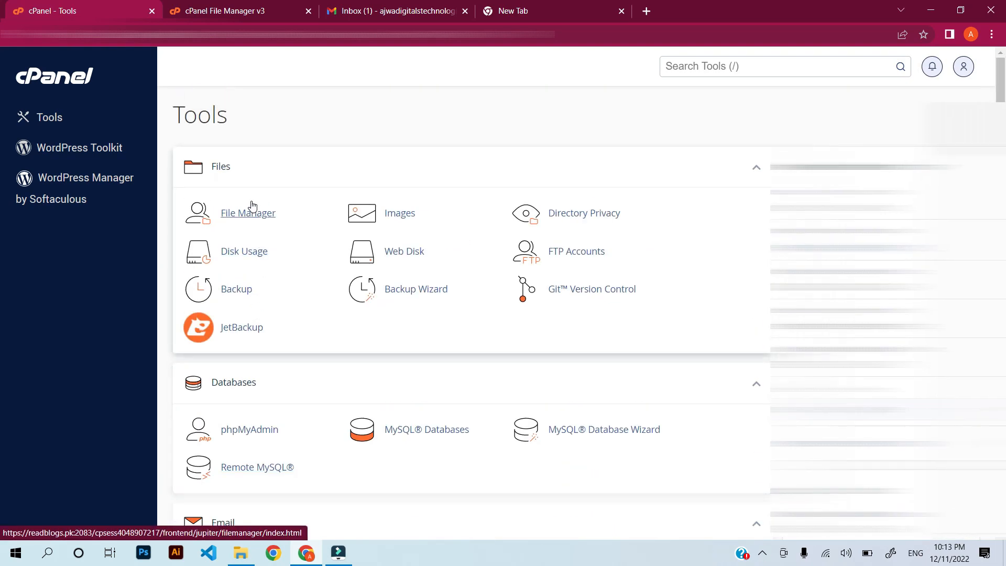
scroll(250, 204, down, 7)
scroll(249, 204, up, 1)
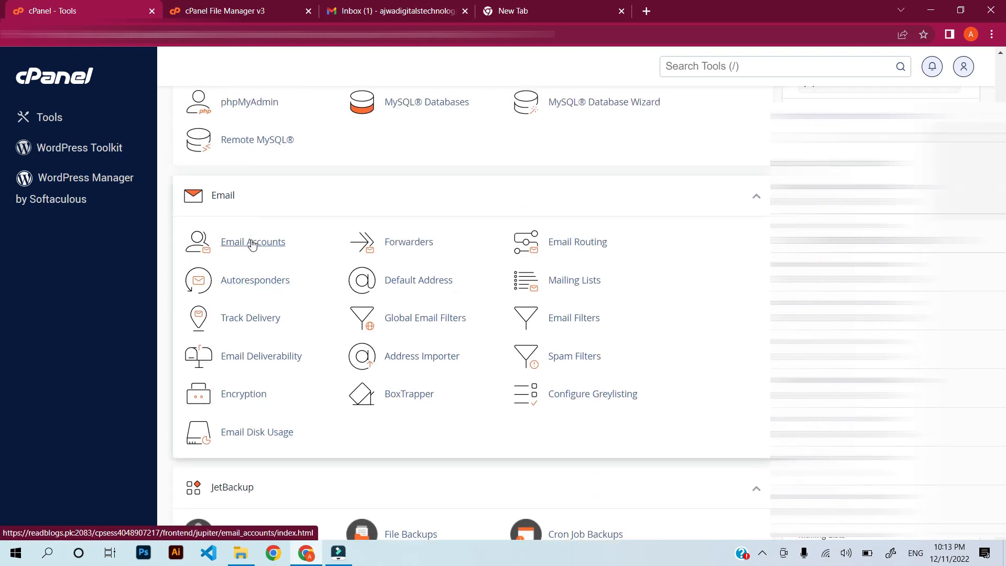
click(252, 242)
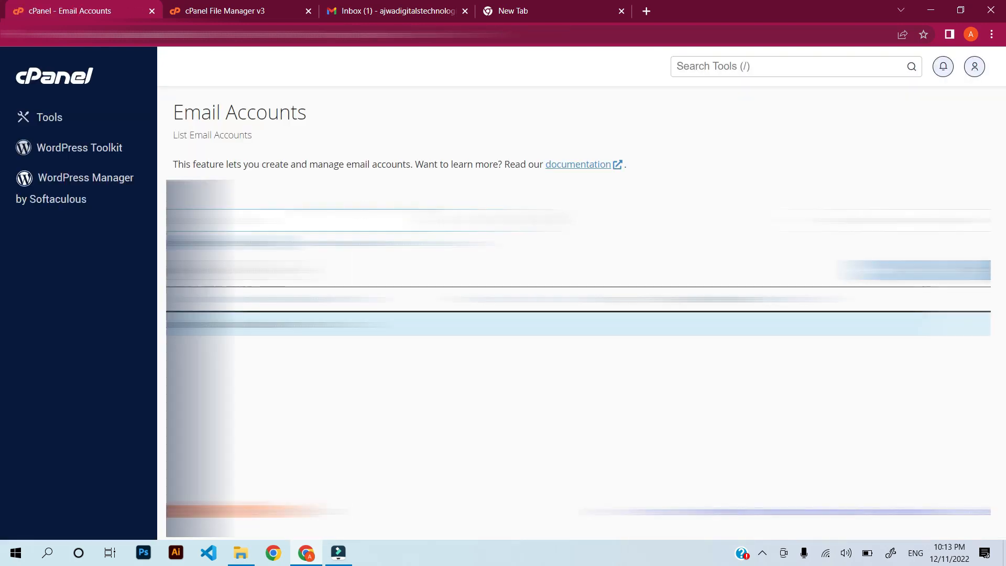
scroll(579, 335, down, 3)
scroll(804, 278, up, 3)
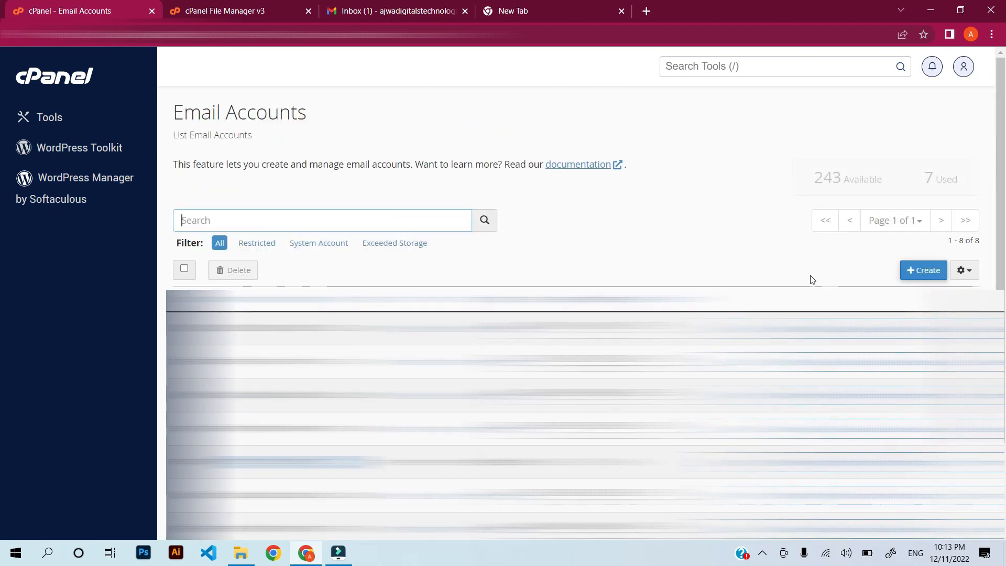
click(918, 271)
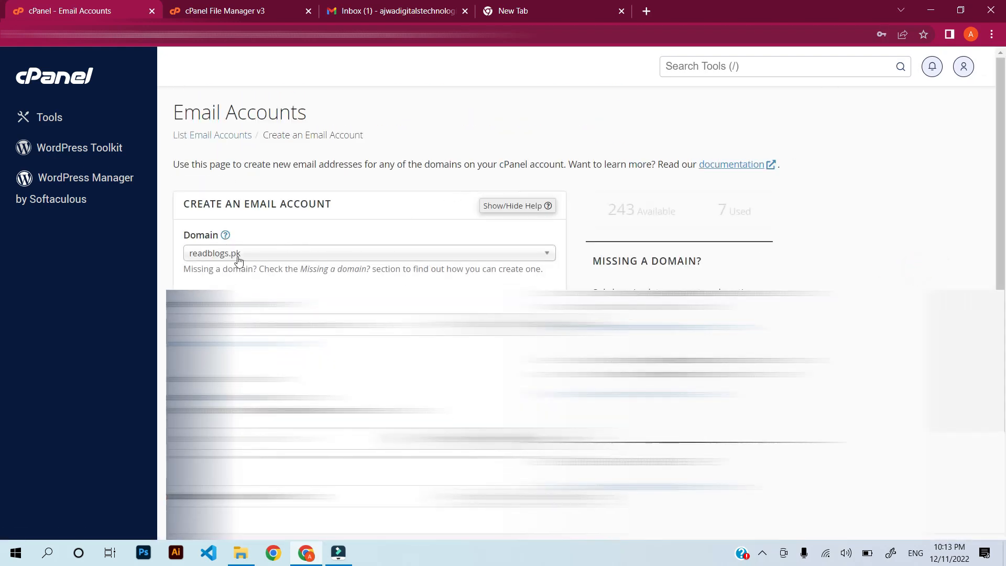
click(289, 255)
click(272, 289)
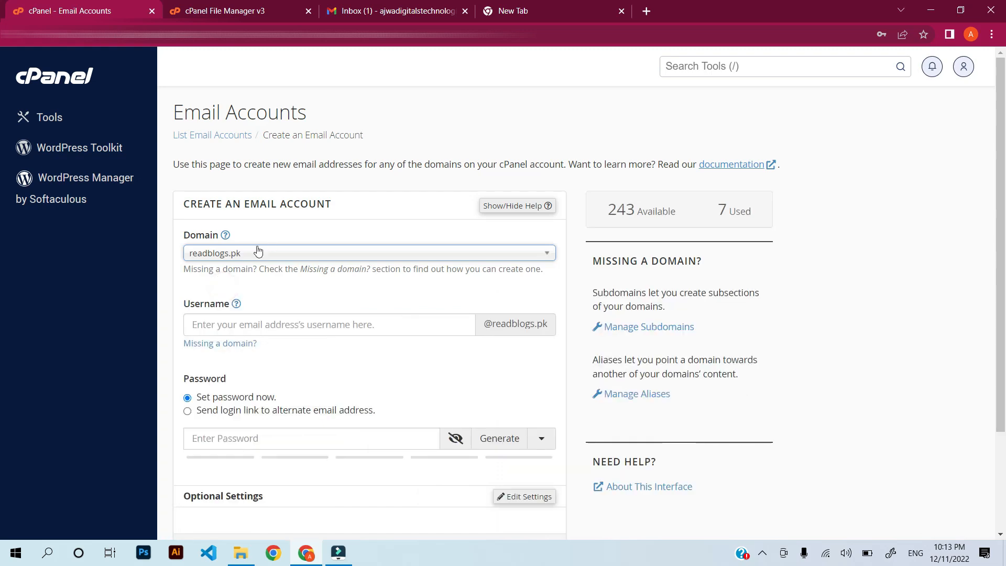
scroll(257, 199, down, 3)
click(257, 196)
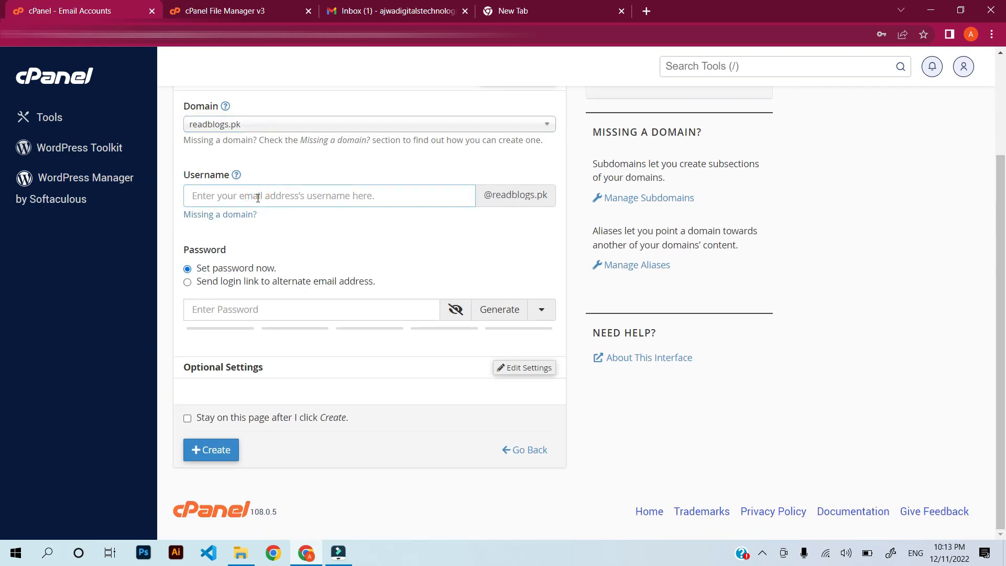
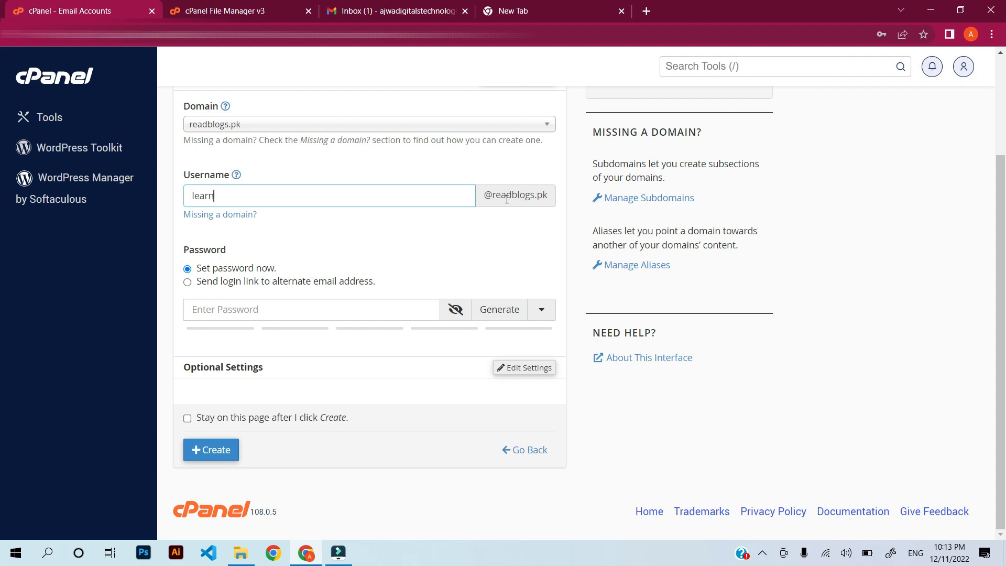
Generate a strong password, copy it, and create the account.
click(244, 306)
click(500, 310)
click(330, 312)
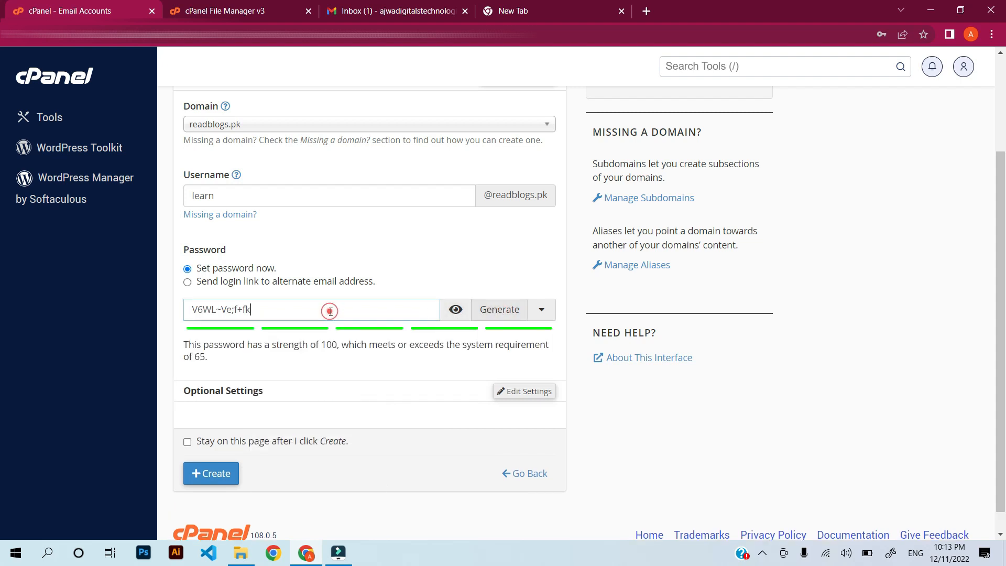
triple_click(330, 311)
scroll(325, 383, down, 1)
right_click(235, 287)
click(276, 336)
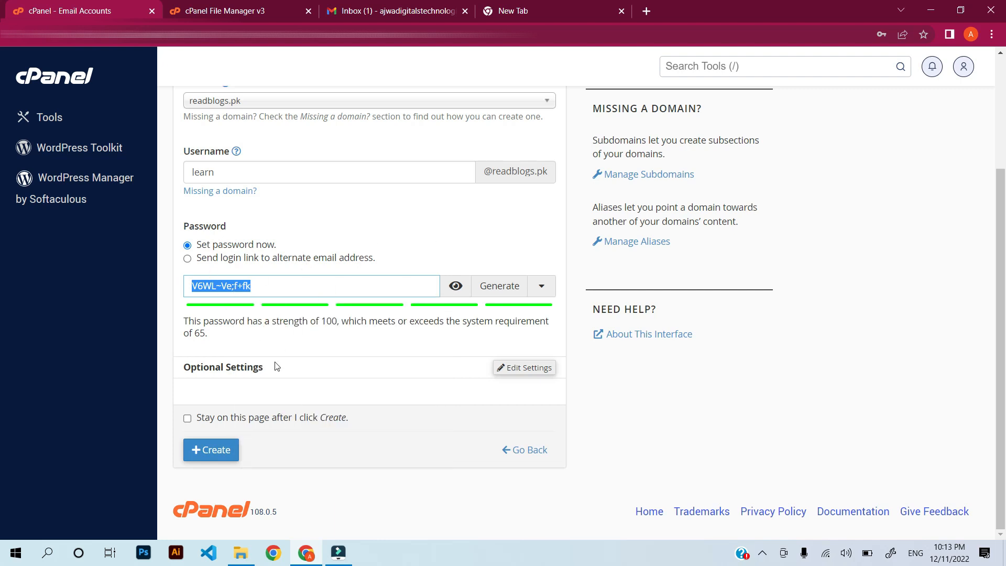
click(203, 449)
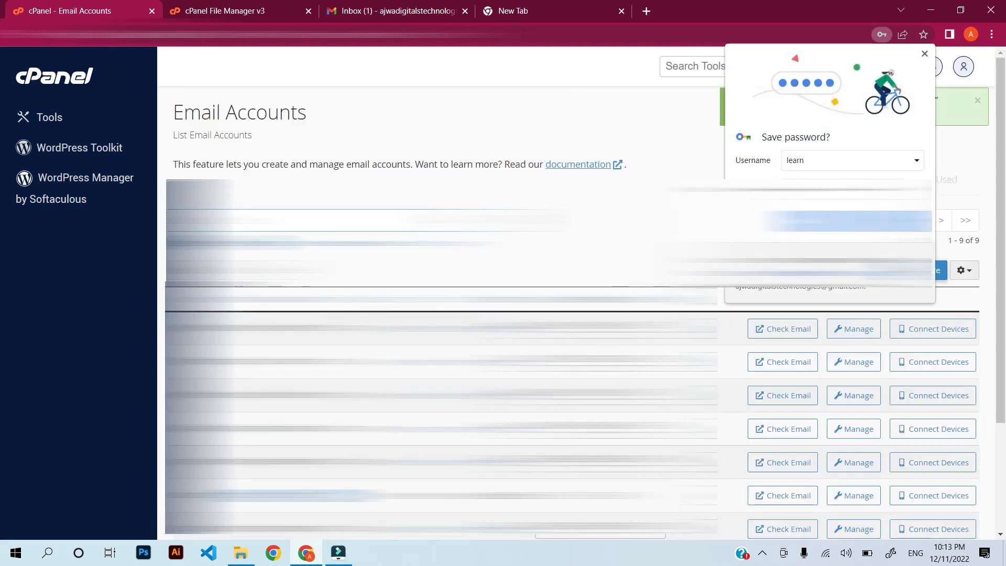
scroll(523, 315, down, 3)
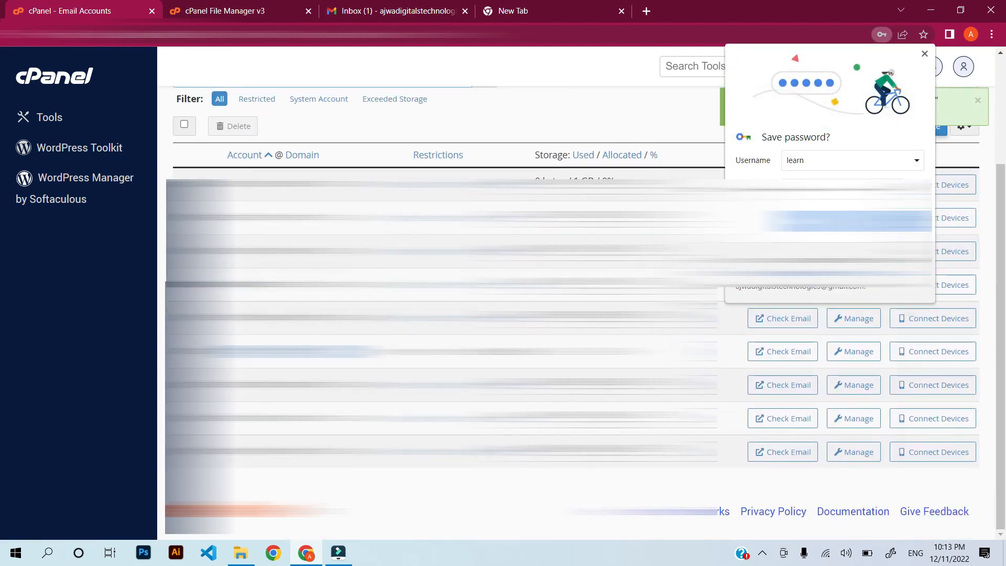
drag(227, 251, 313, 251)
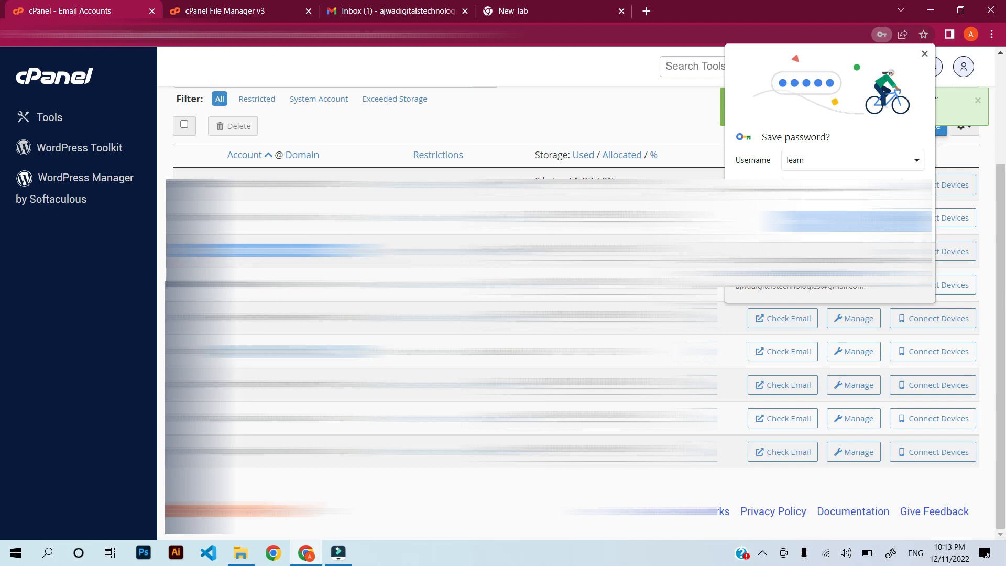
click(313, 252)
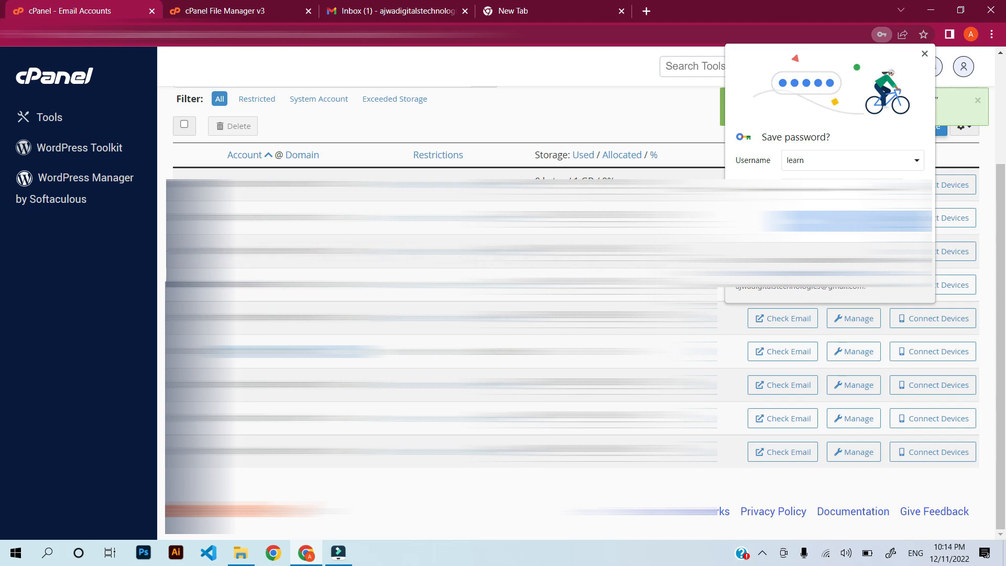
click(866, 222)
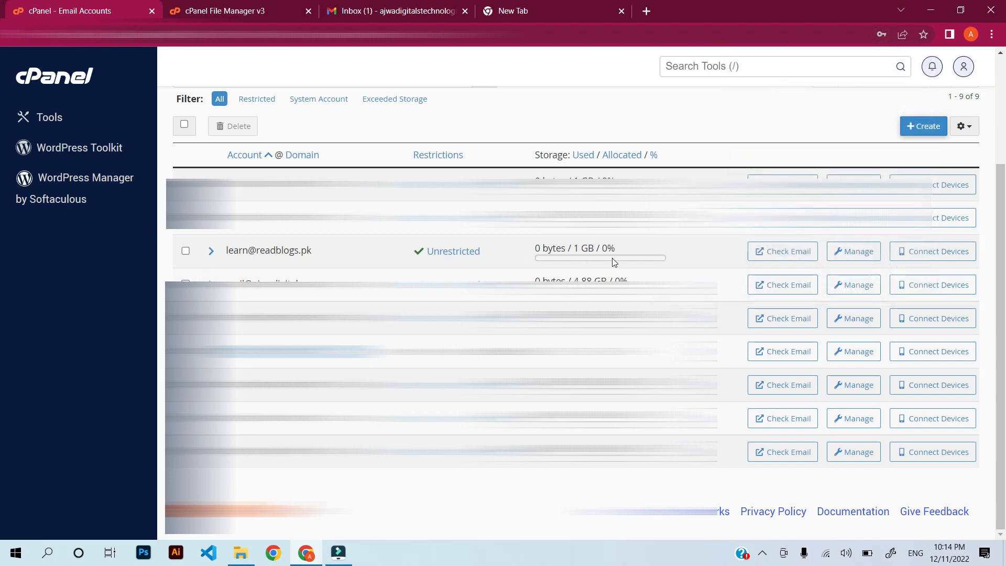
click(772, 255)
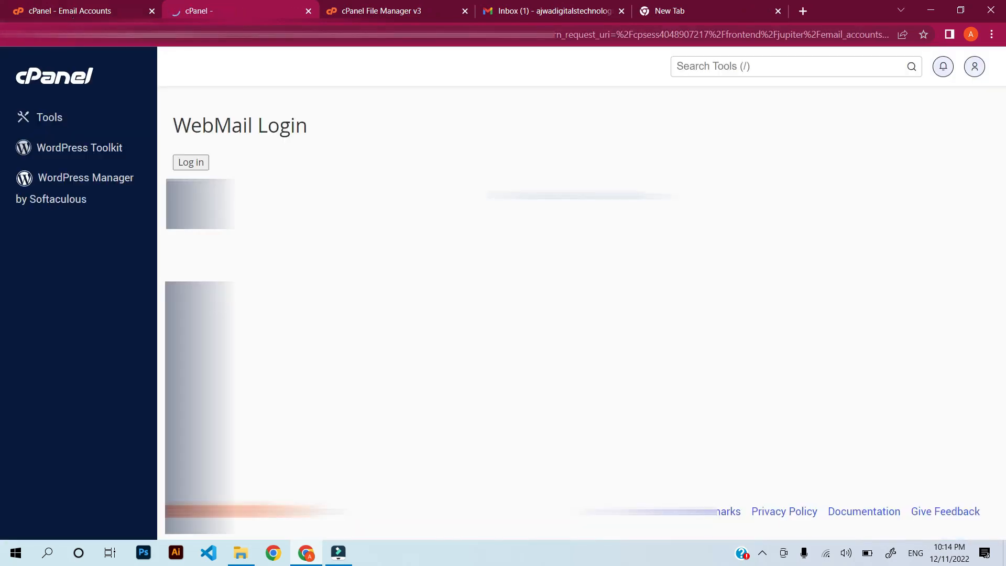
click(73, 12)
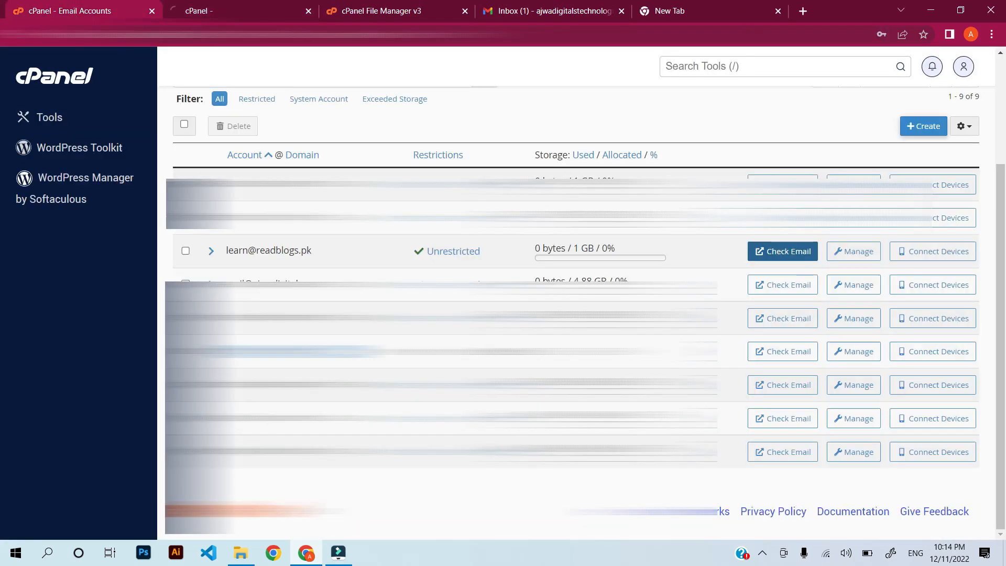
click(923, 255)
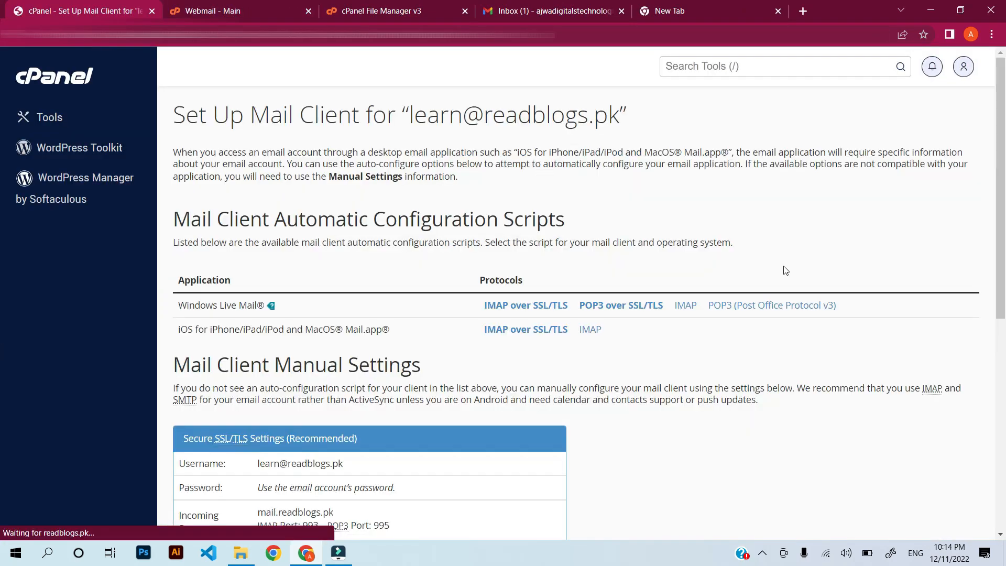
click(249, 7)
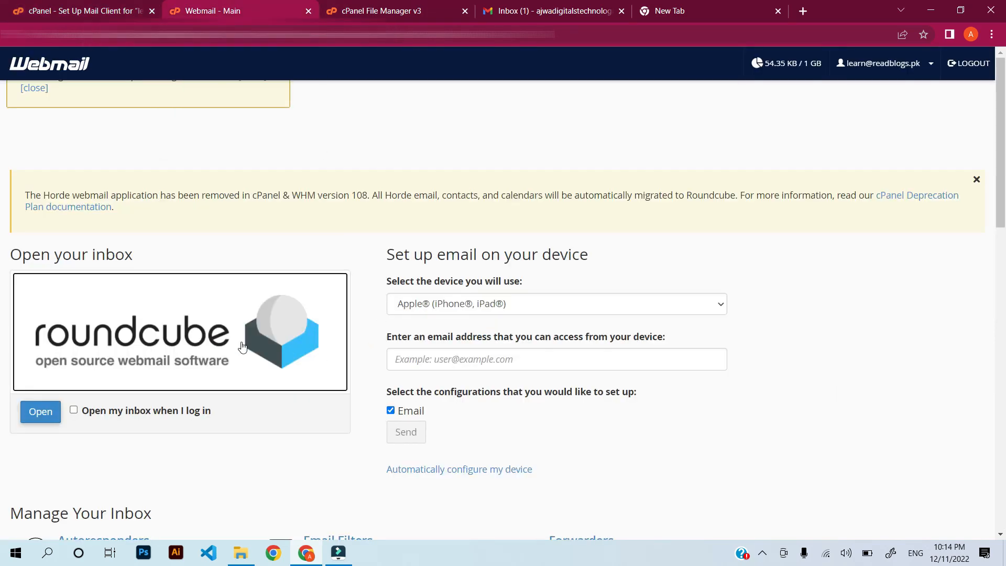
scroll(82, 314, down, 2)
click(74, 279)
click(74, 280)
click(48, 283)
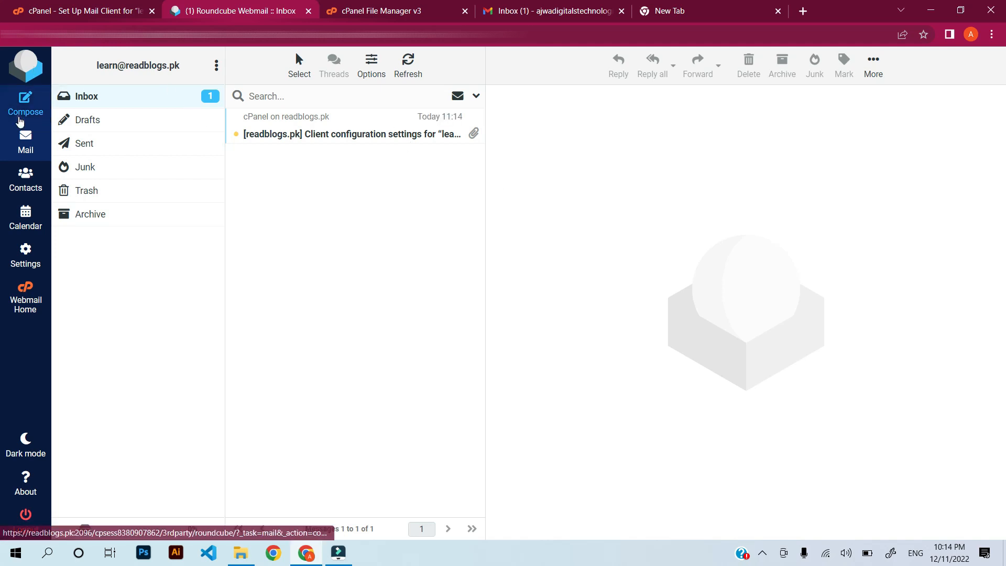
click(19, 120)
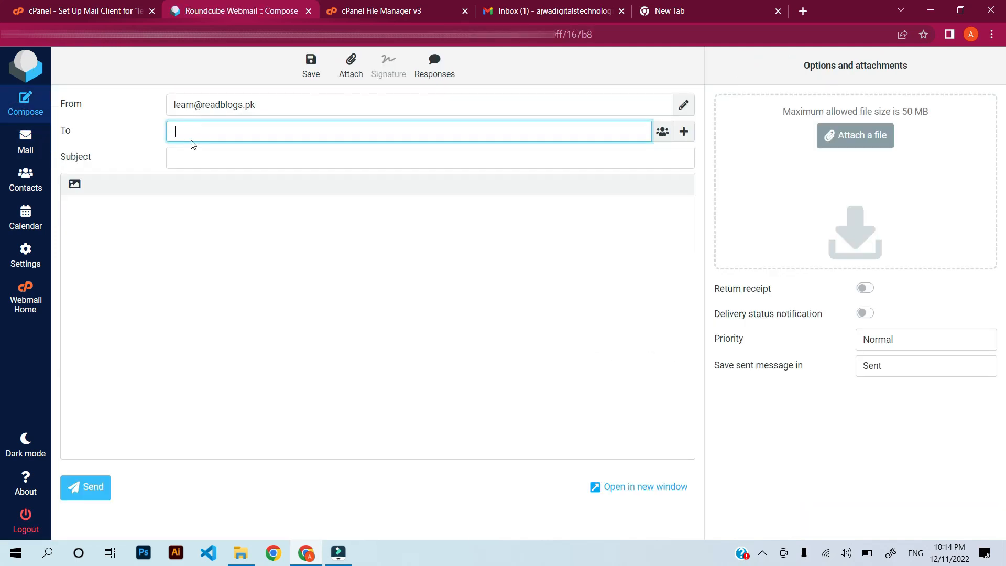
click(288, 106)
click(253, 124)
key(ctrl+v)
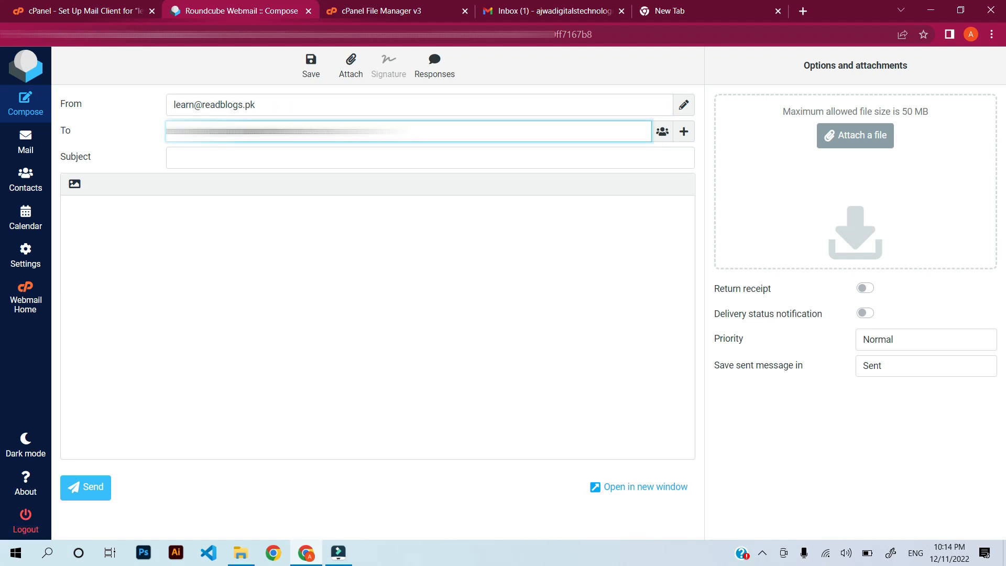
click(222, 153)
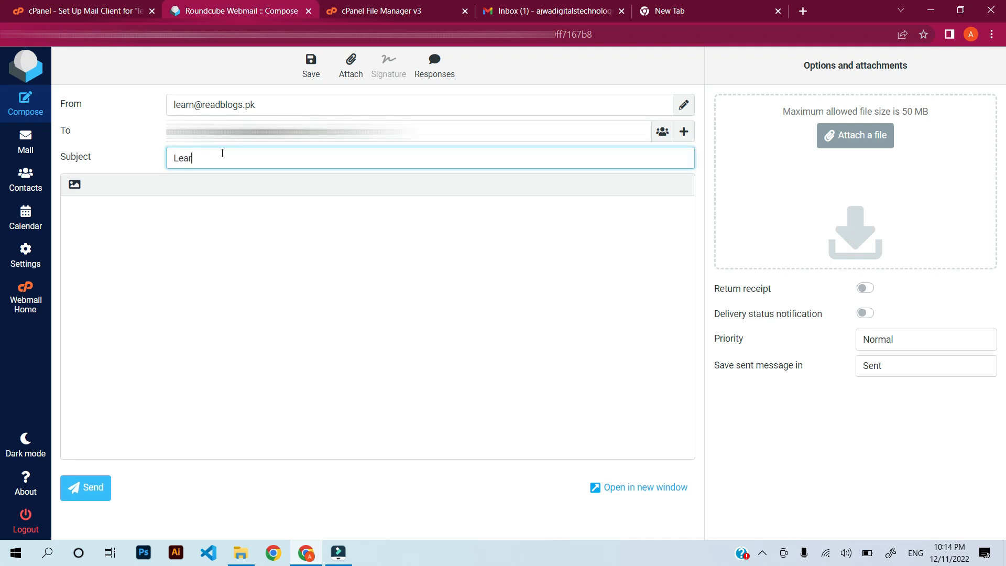
key(Tab)
text(Hi)
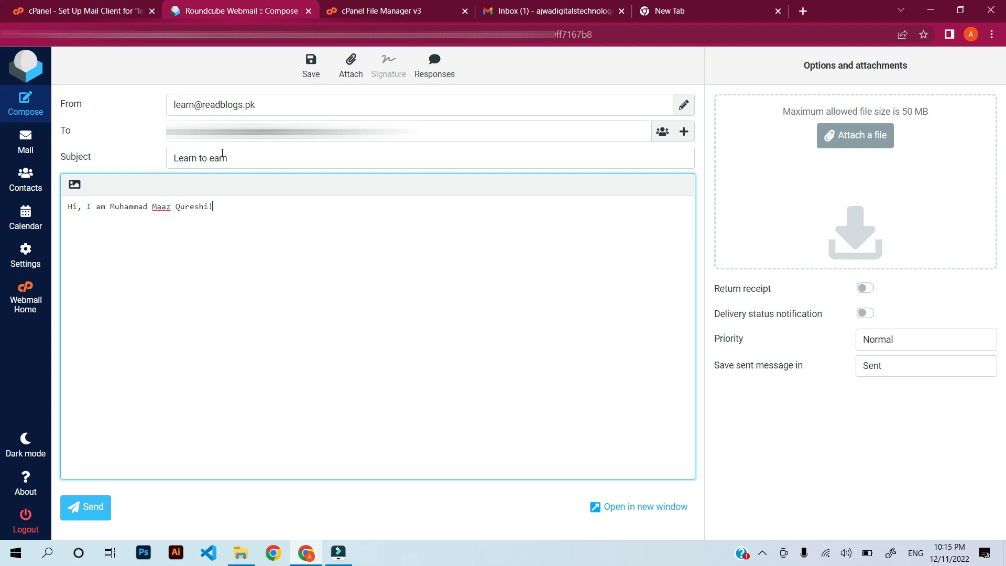
click(87, 509)
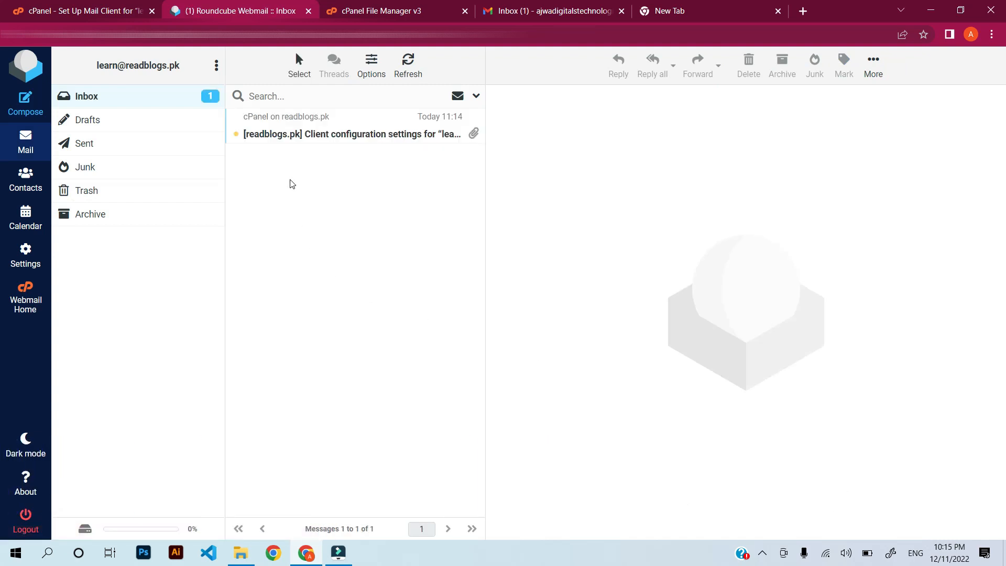
In Gmail, look through the Primary, Updates, Social and Promotions tabs for the message.
click(574, 10)
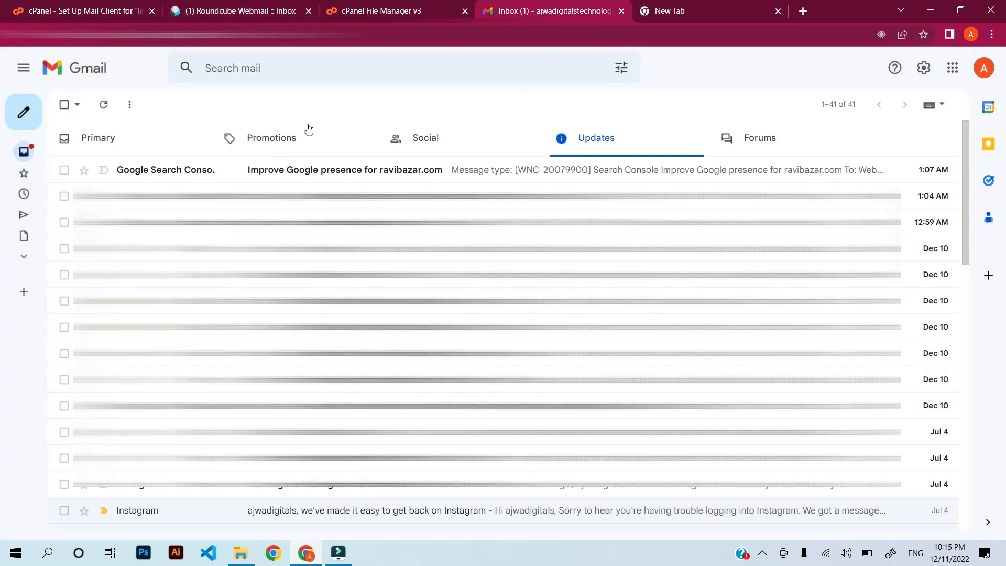
click(95, 139)
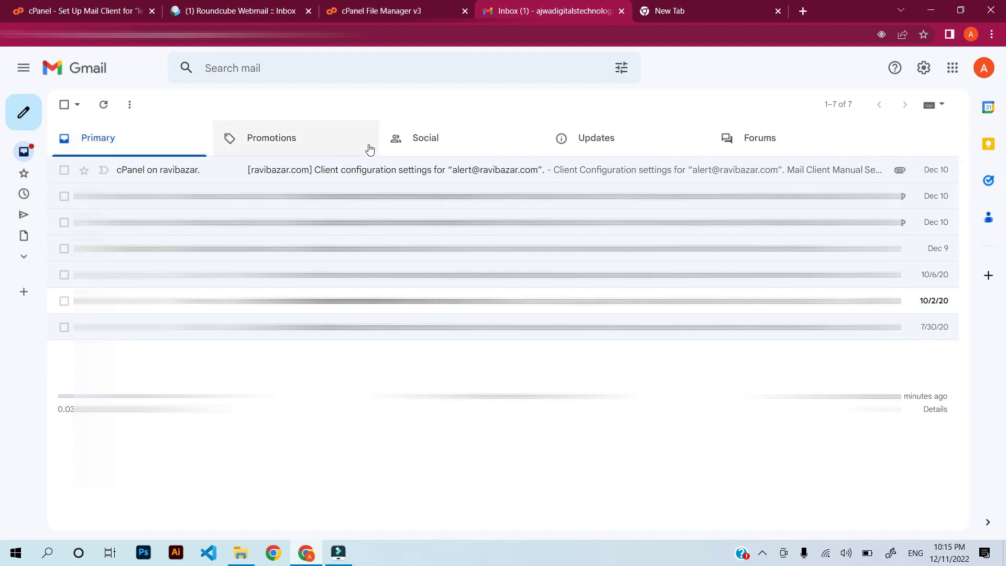
click(557, 146)
click(476, 139)
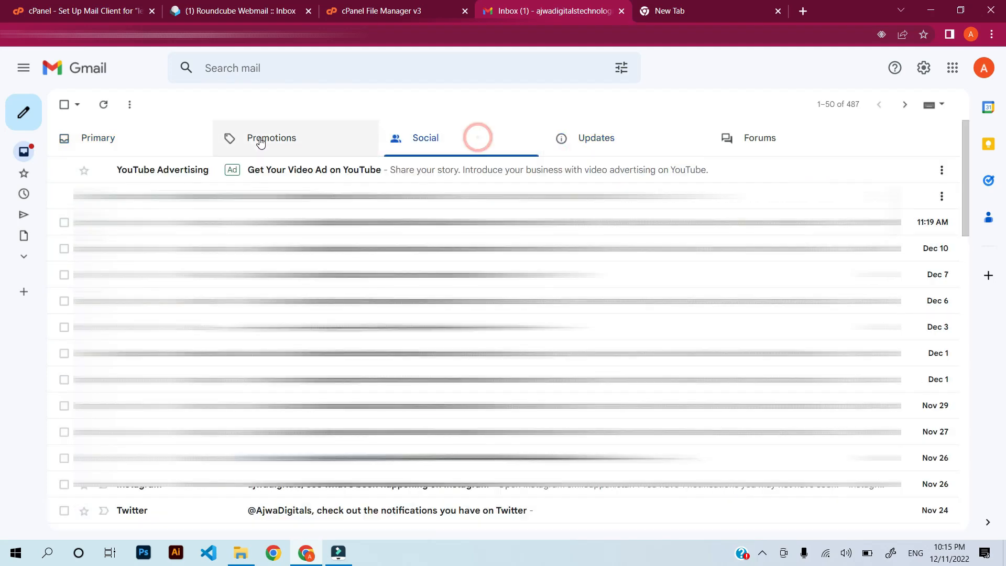
click(260, 140)
click(526, 140)
click(627, 140)
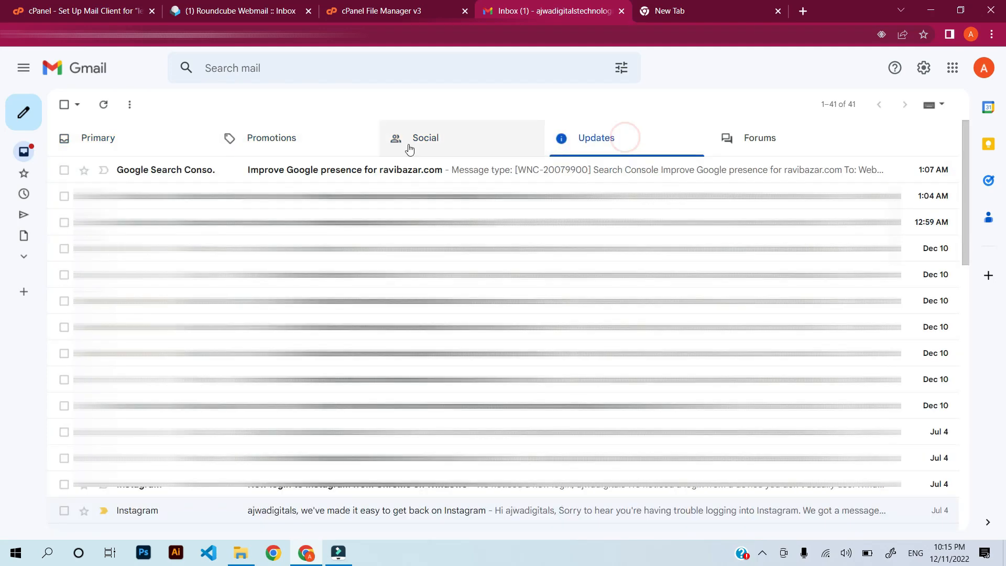
Report the 'Learn to earn' message in Spam as not spam and return to Inbox.
mouse_move(21, 156)
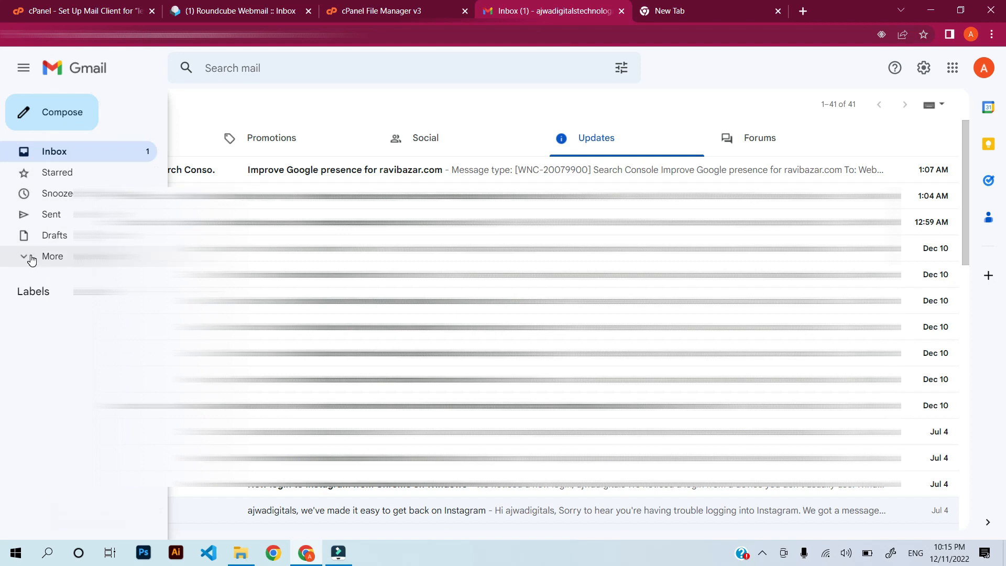
click(29, 259)
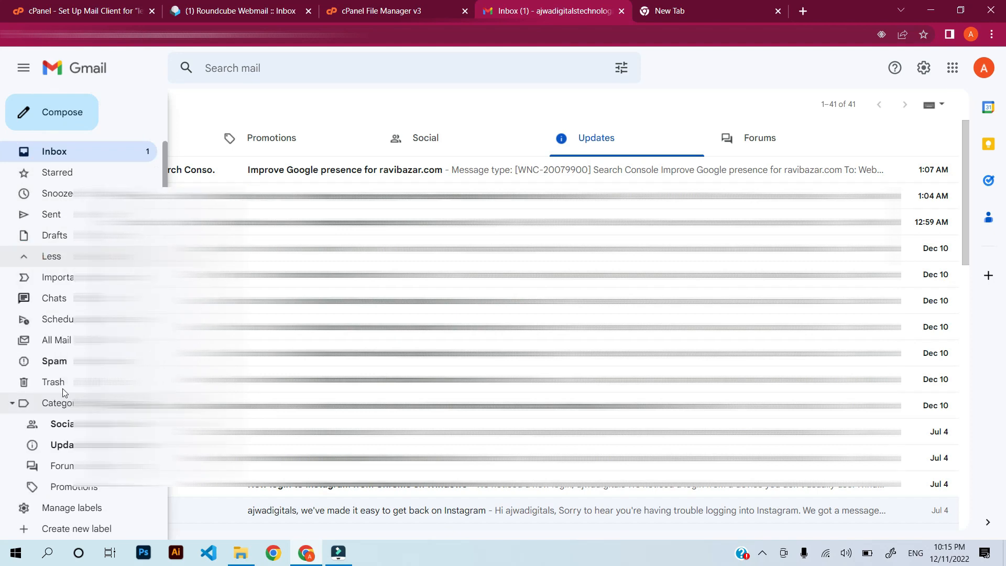
click(61, 363)
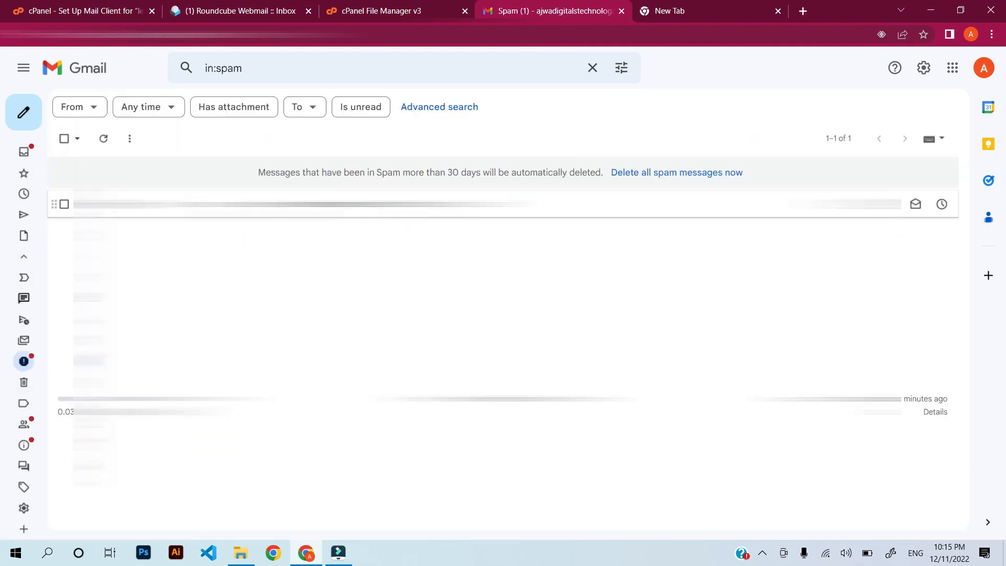
click(350, 207)
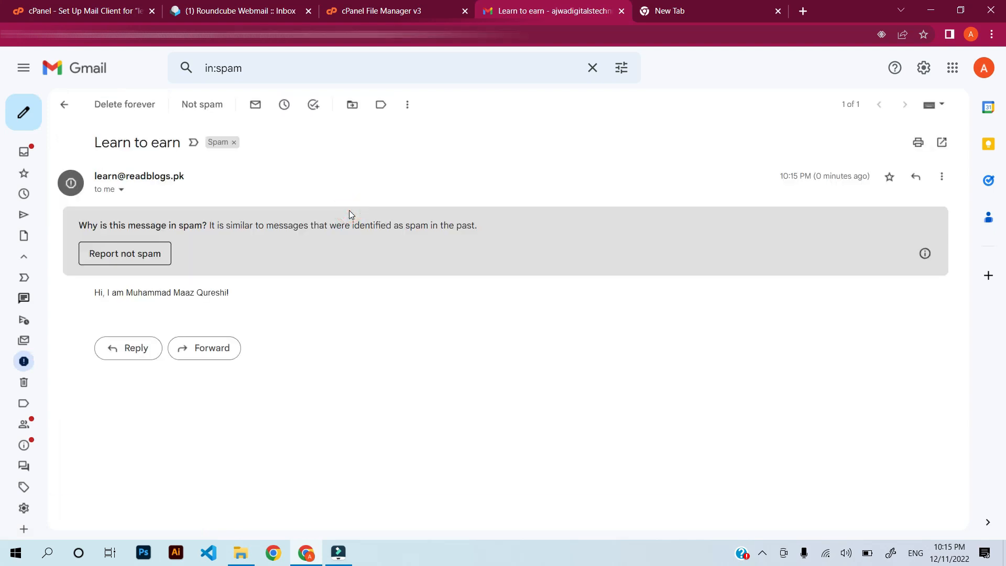
drag(101, 177, 193, 176)
click(208, 175)
click(134, 255)
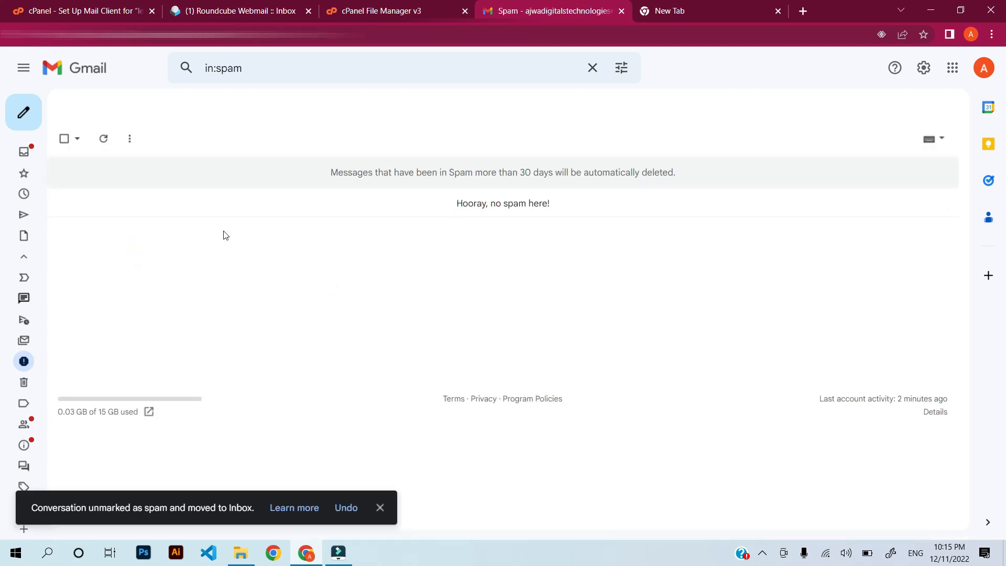
click(23, 151)
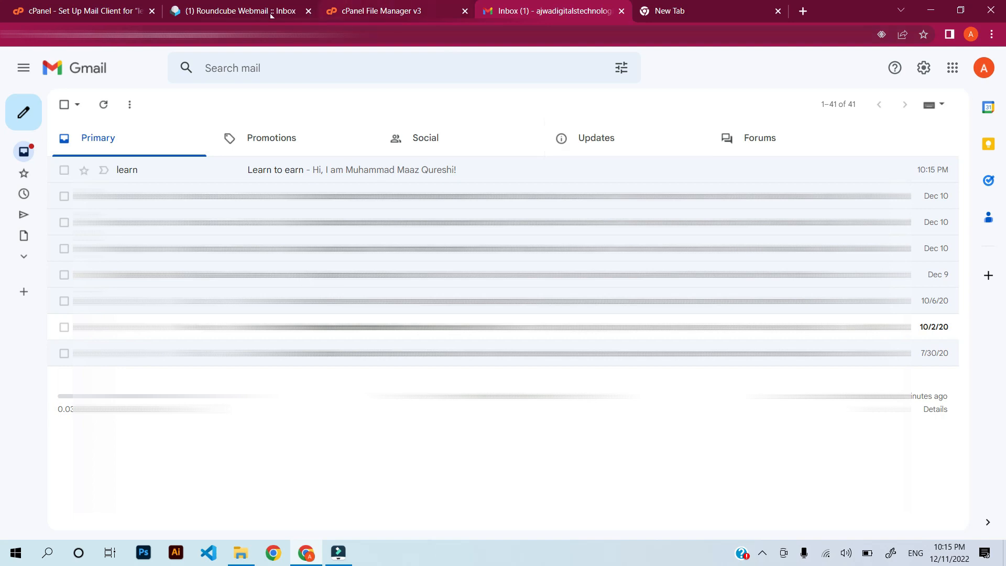
Return from the mail client setup page to cPanel home and reopen Email Accounts.
click(310, 13)
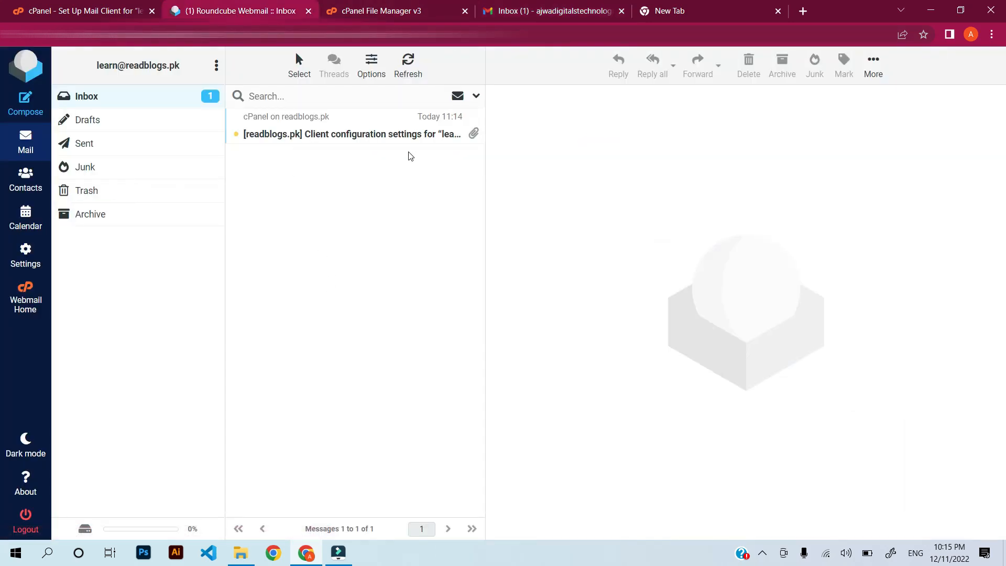
click(90, 11)
scroll(313, 229, down, 6)
scroll(300, 284, up, 5)
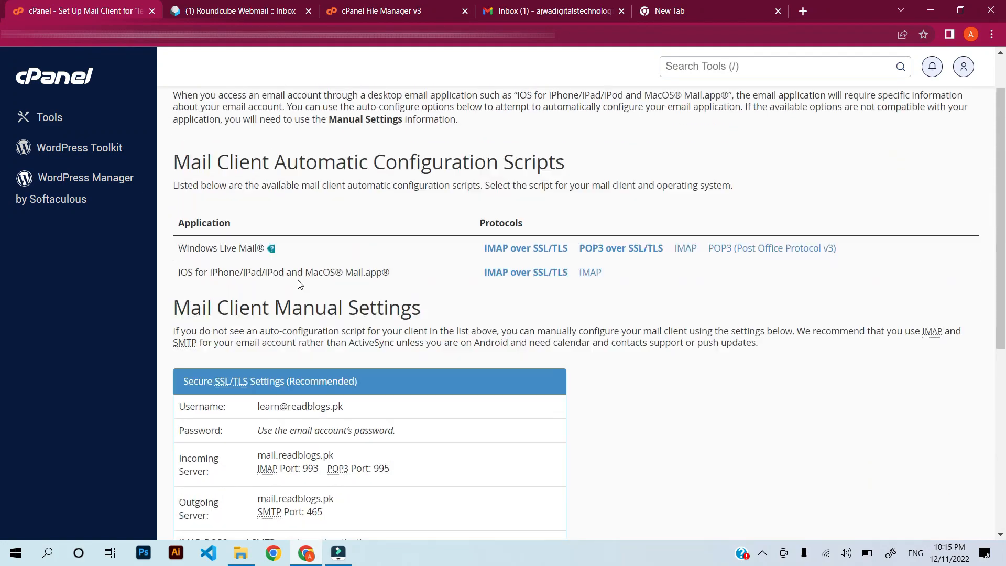
scroll(300, 283, up, 1)
click(60, 76)
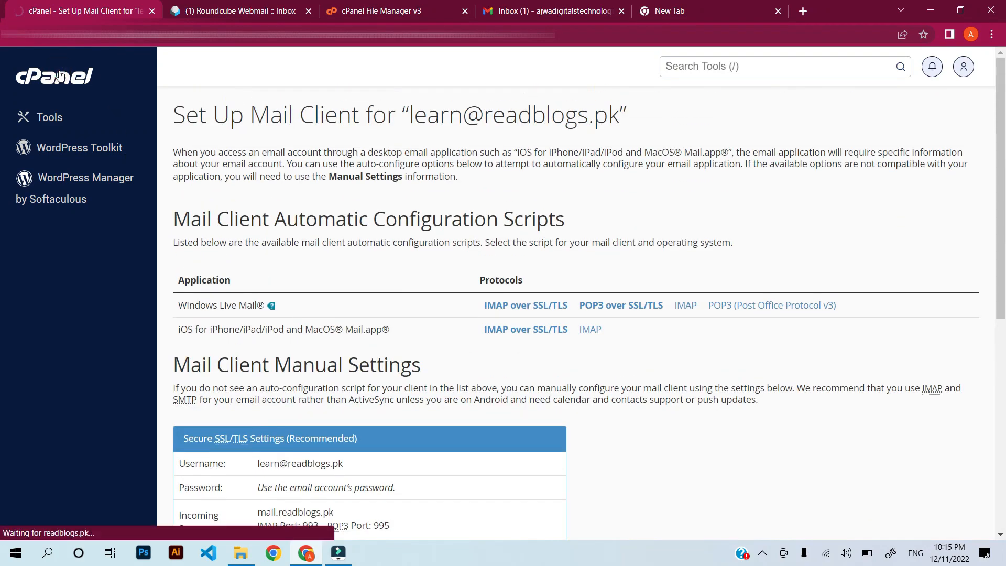
scroll(263, 330, down, 3)
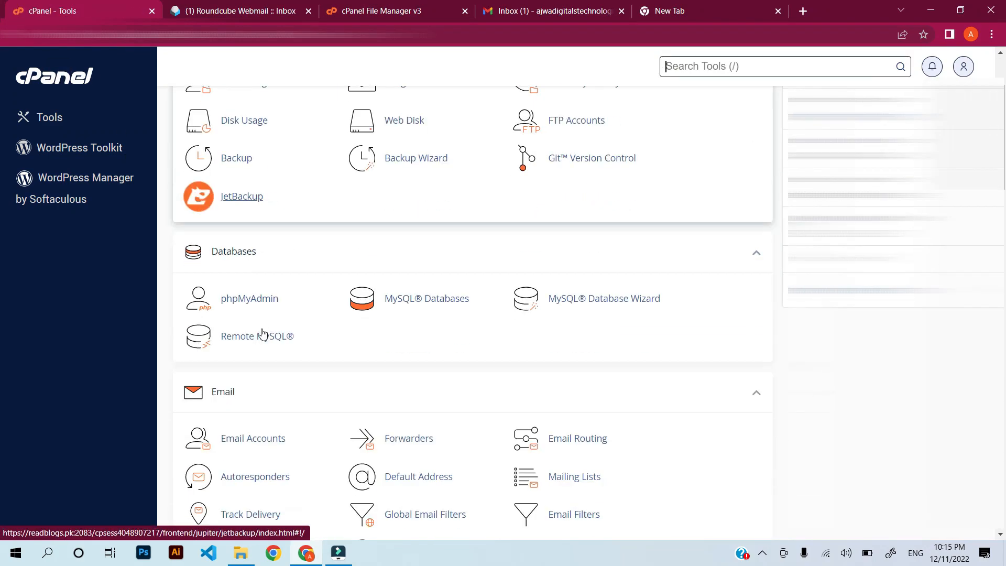
scroll(263, 333, down, 3)
click(267, 310)
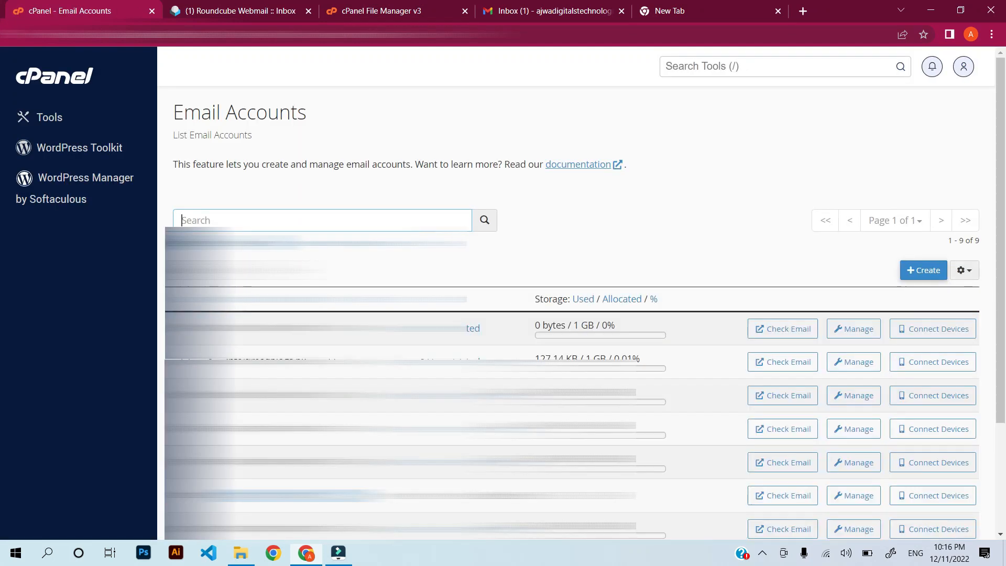
Review the readblogs.pk manual settings: server mail.readblogs.pk, POP3 port 995, SMTP port 465.
scroll(163, 387, down, 2)
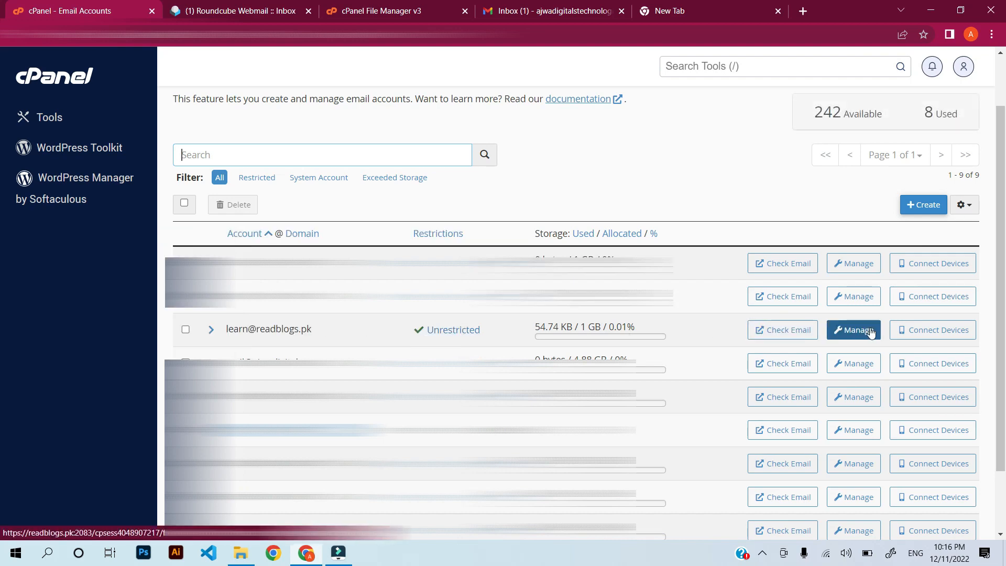
click(924, 332)
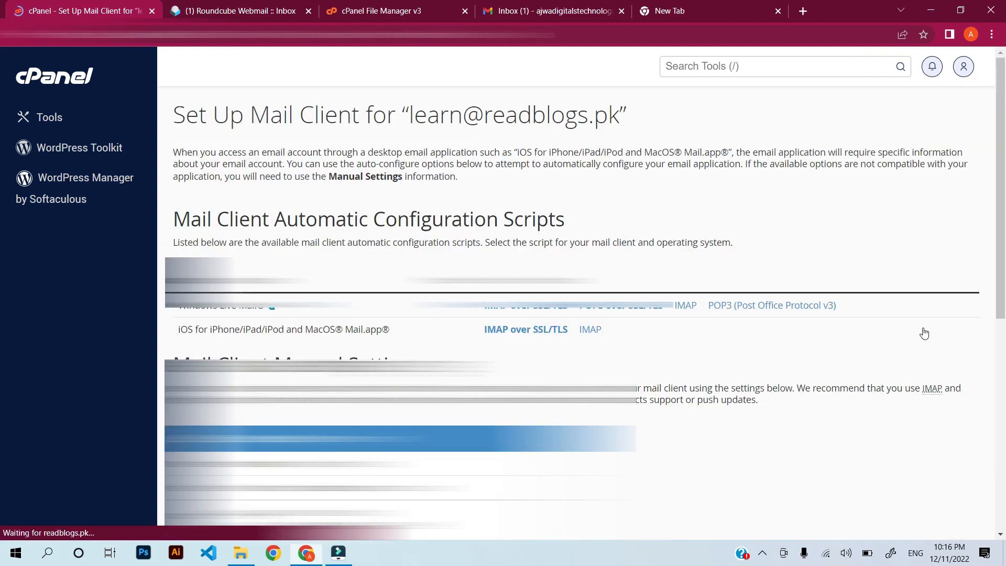
scroll(924, 333, down, 5)
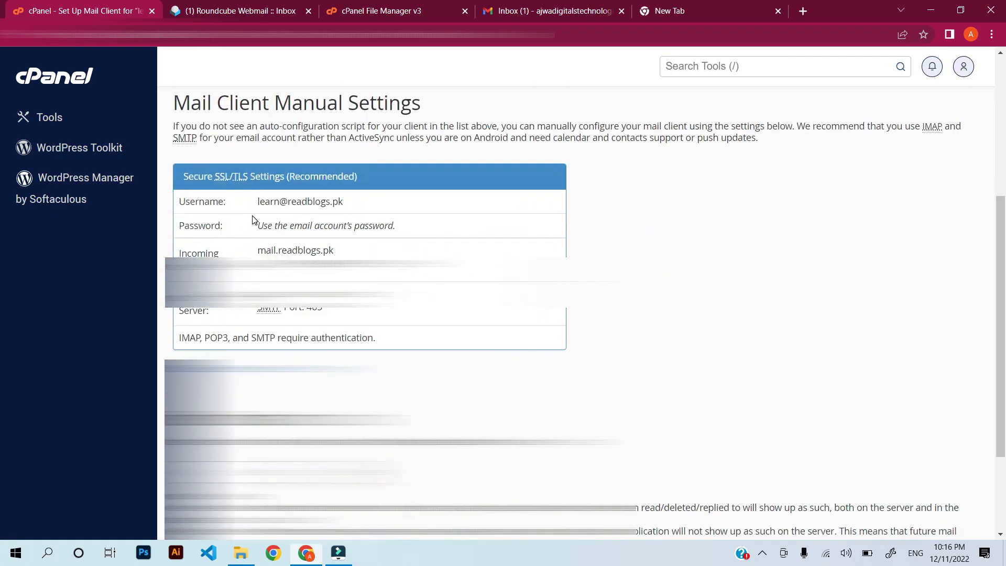
scroll(252, 219, up, 5)
scroll(252, 219, down, 3)
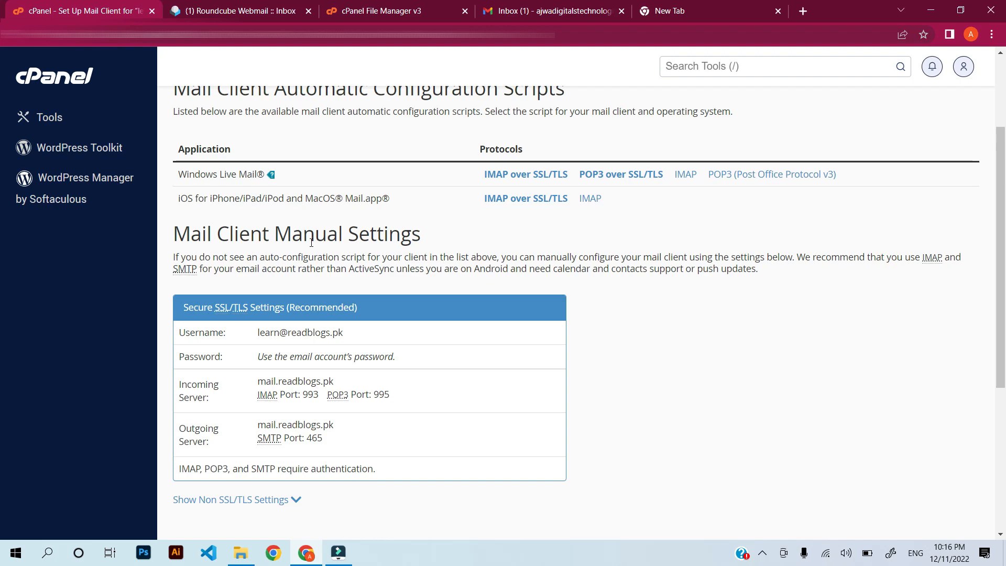
scroll(342, 259, down, 3)
scroll(271, 245, down, 1)
scroll(294, 168, up, 2)
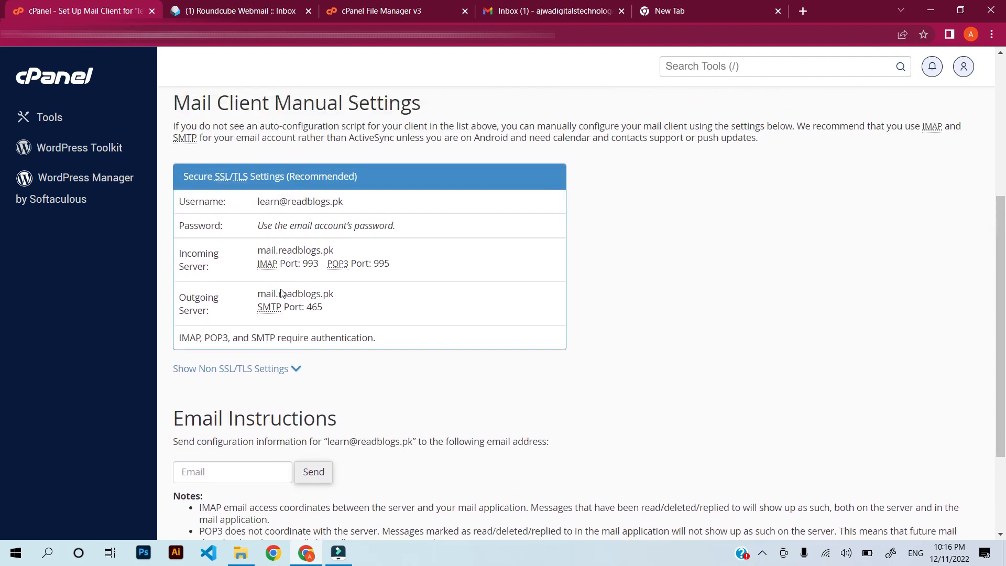
scroll(281, 281, down, 2)
scroll(291, 332, up, 1)
scroll(331, 330, up, 1)
click(520, 6)
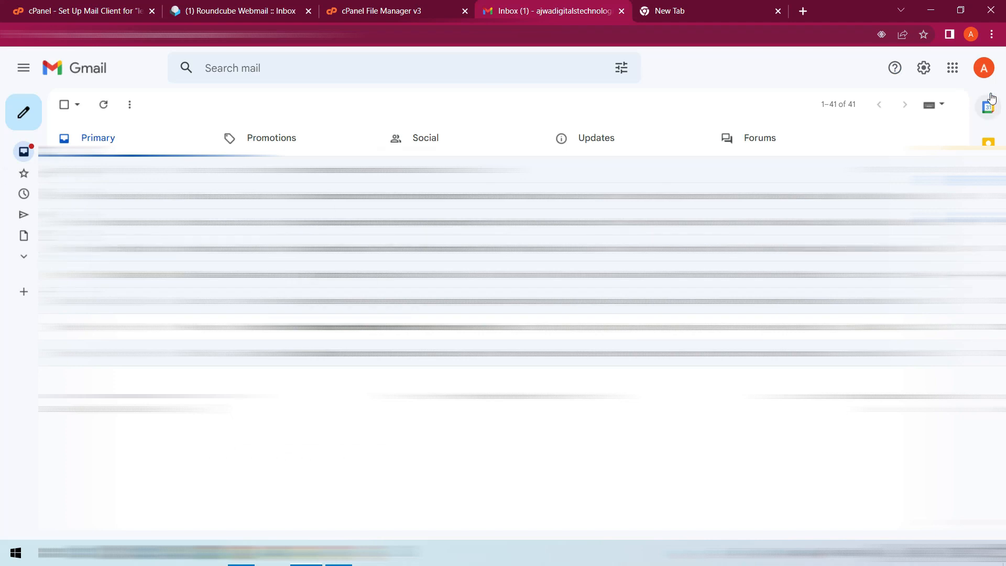
Open Gmail's full settings on Accounts and Import, down to 'Check mail from other accounts'.
click(923, 71)
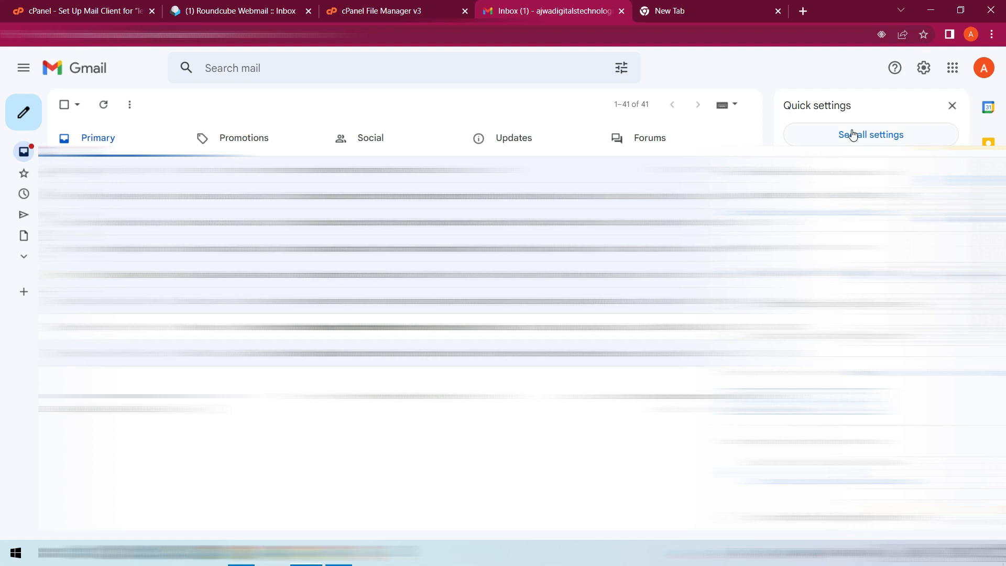
click(853, 135)
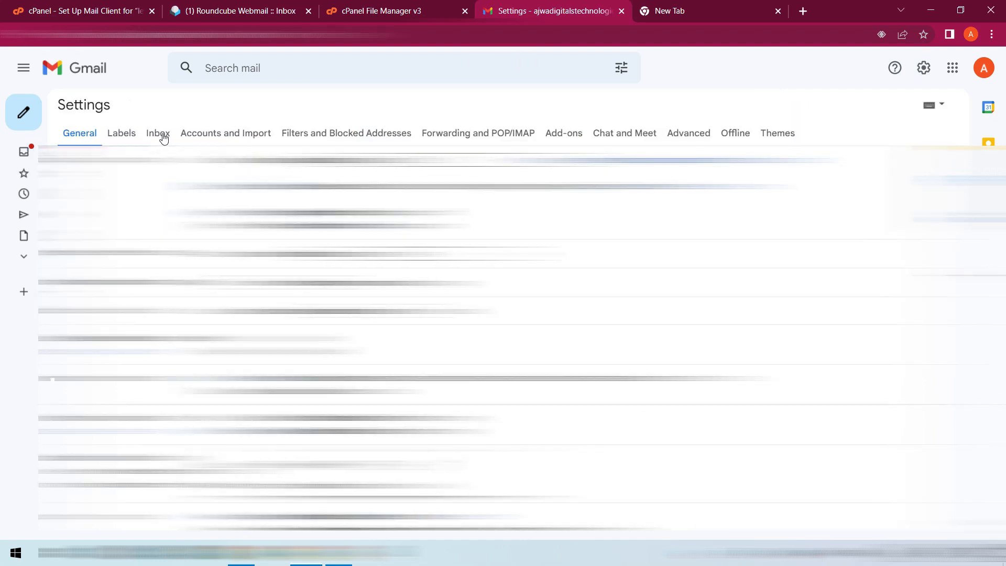
click(214, 133)
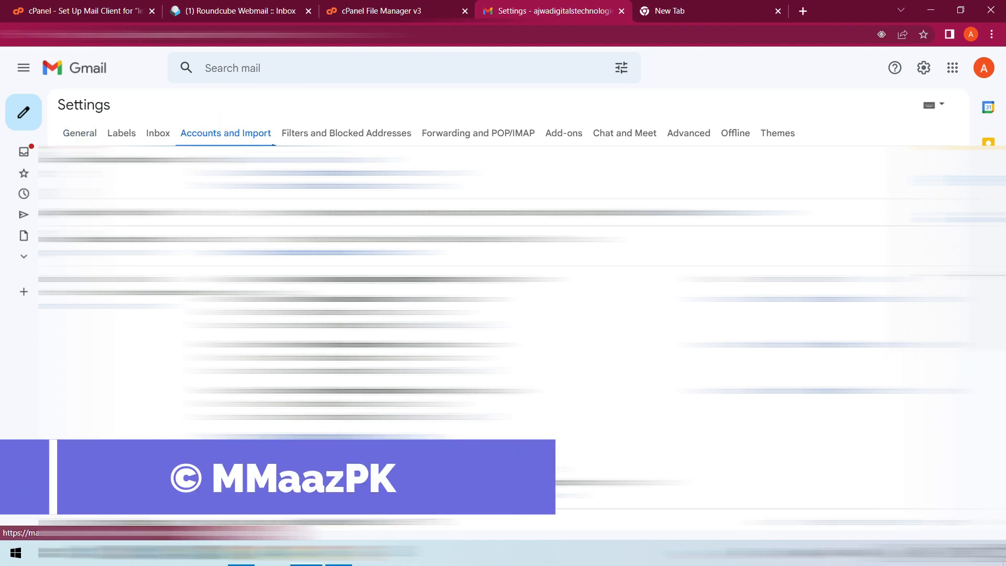
scroll(503, 335, up, 3)
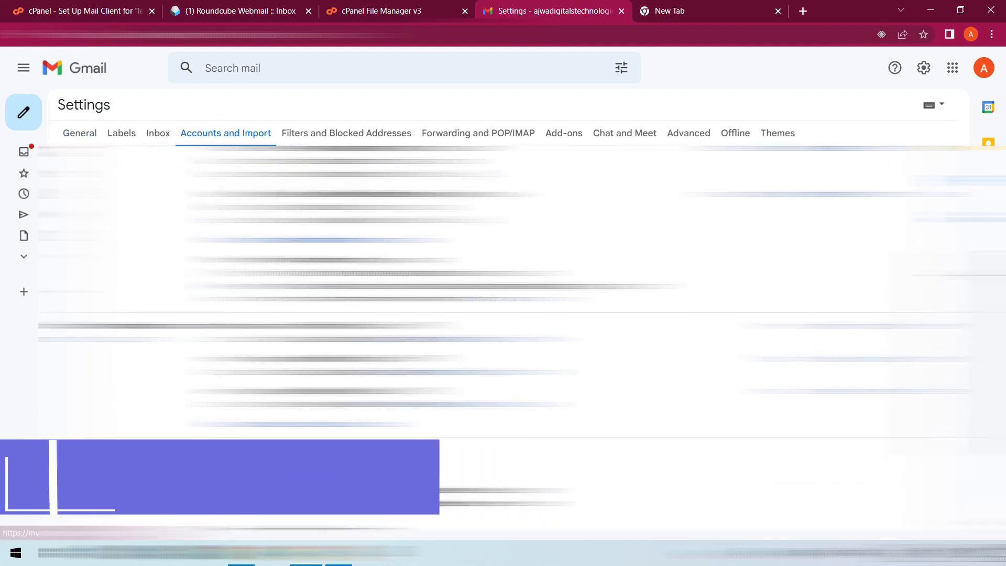
scroll(503, 335, down, 1)
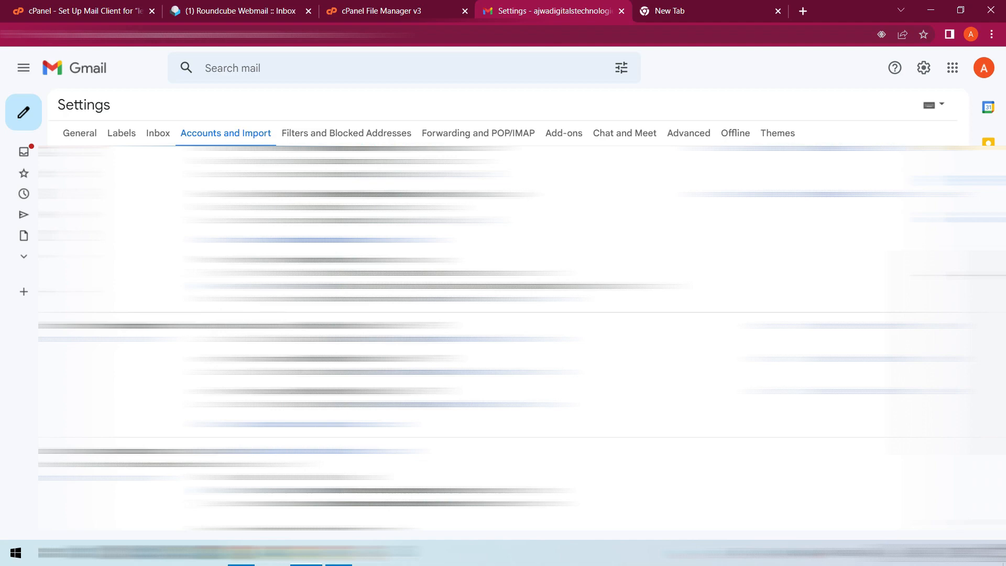
scroll(500, 339, down, 3)
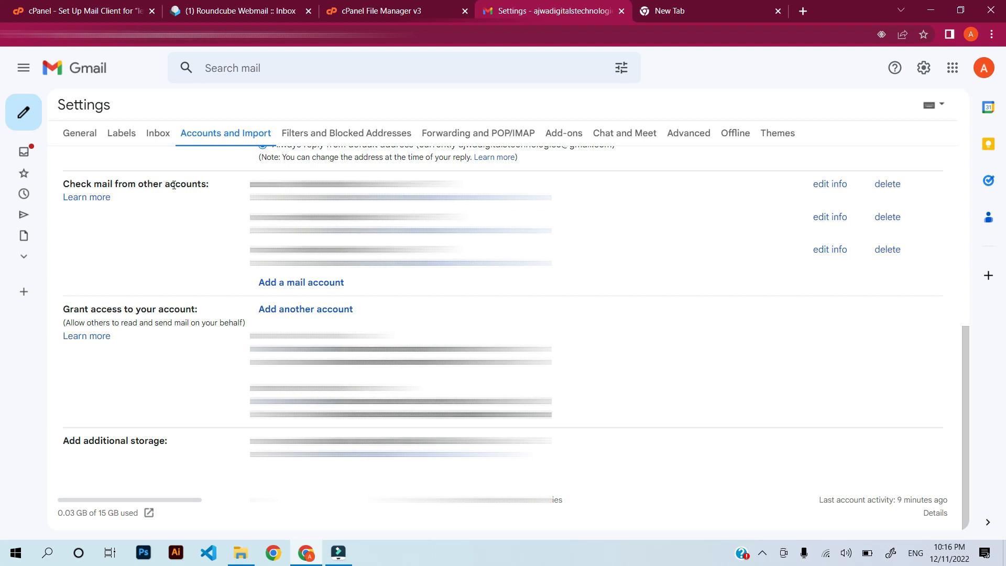
Start adding a mail account in Gmail and copy the mailbox username from cPanel's mail client setup page.
click(291, 285)
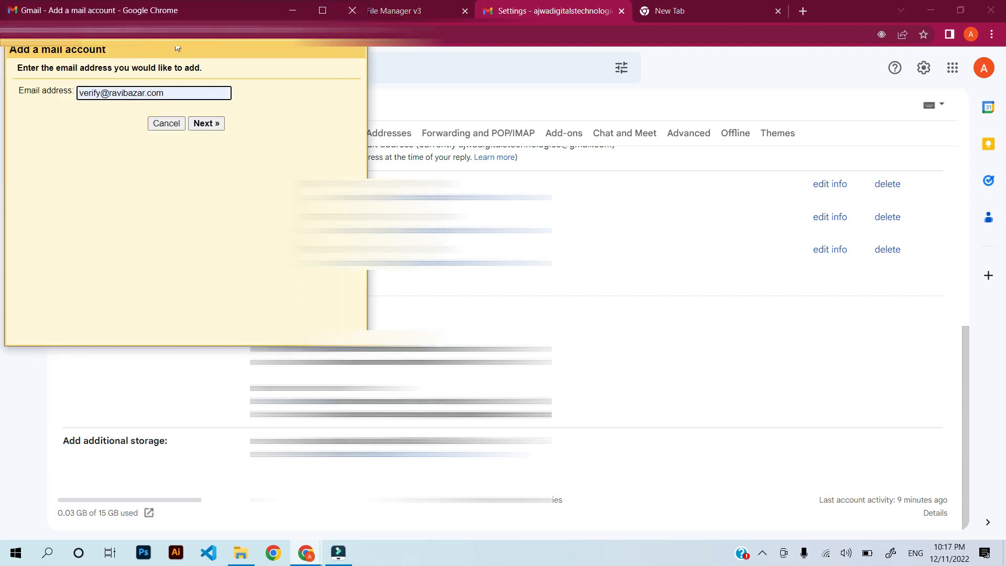
drag(182, 15, 502, 85)
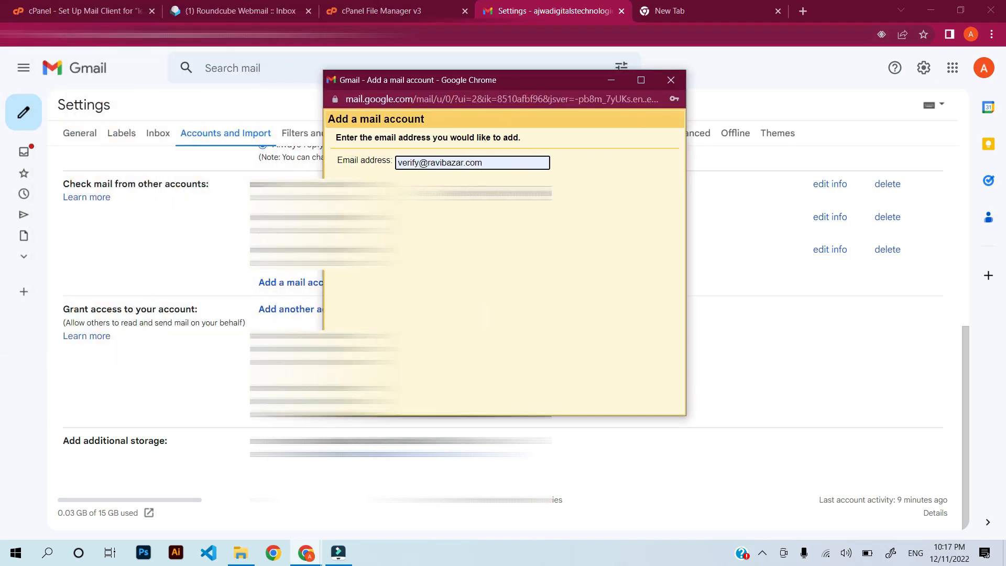
click(231, 11)
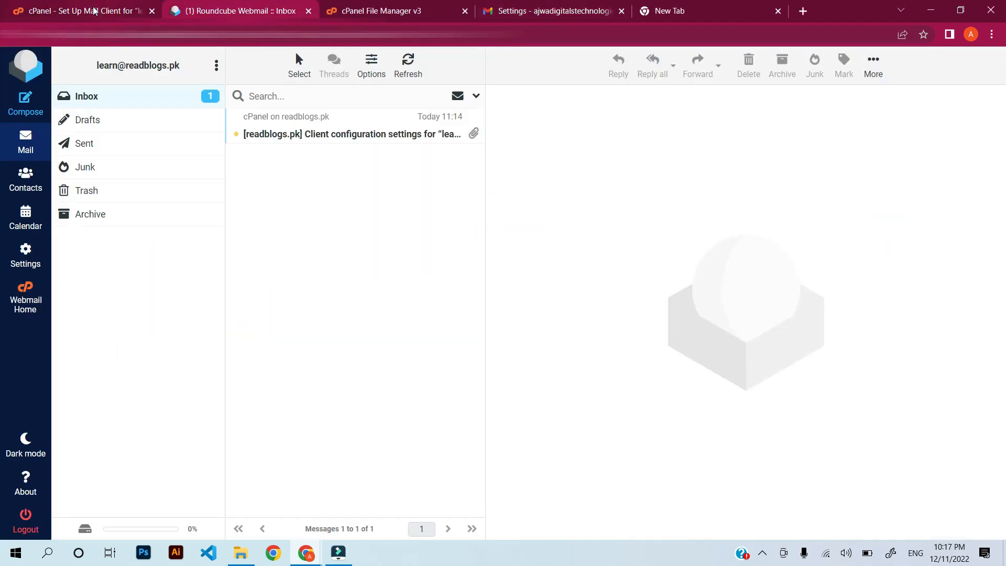
click(93, 10)
drag(257, 203, 344, 203)
right_click(253, 189)
click(338, 211)
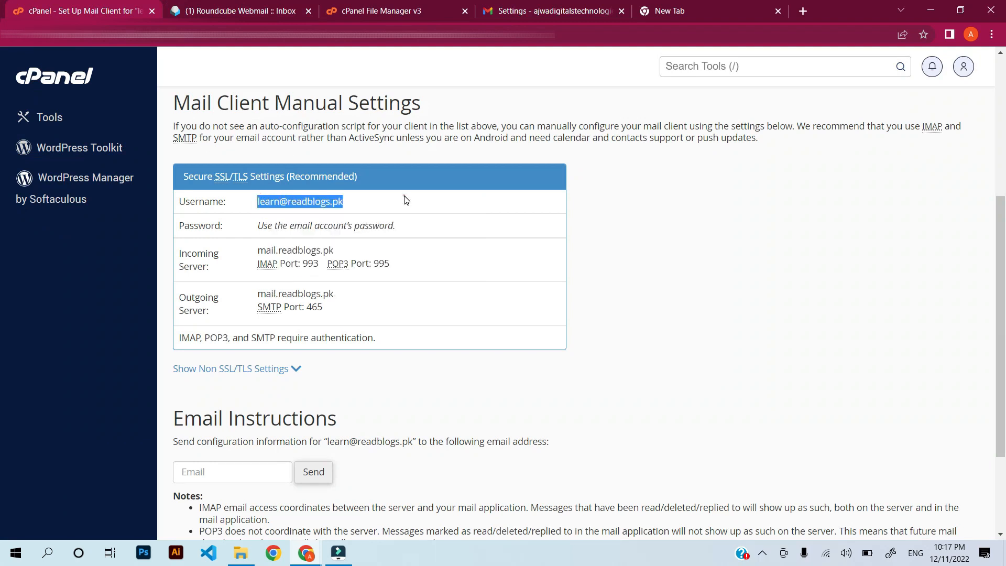
click(354, 204)
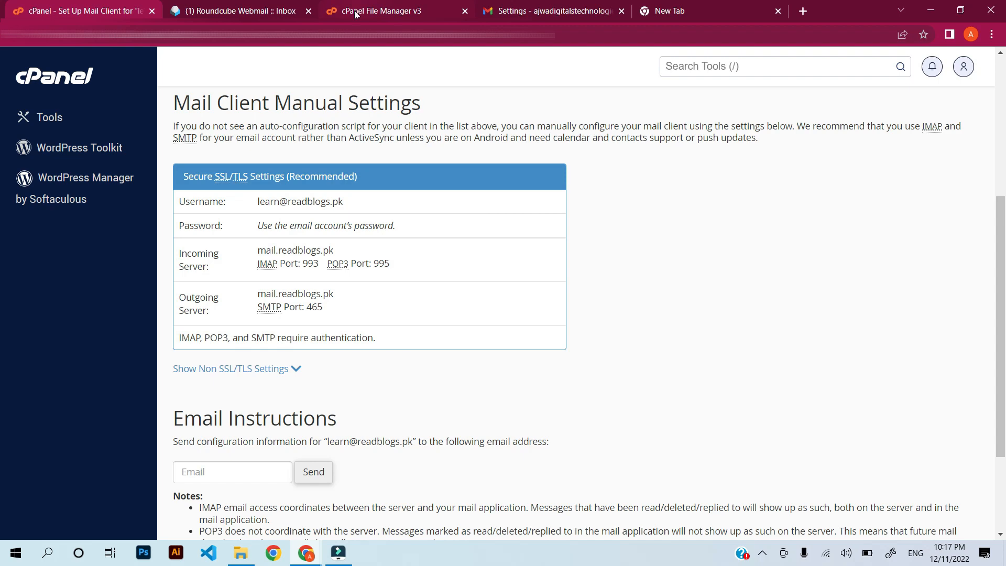
Enter the new cPanel email address and choose to import its mail over POP3.
click(589, 14)
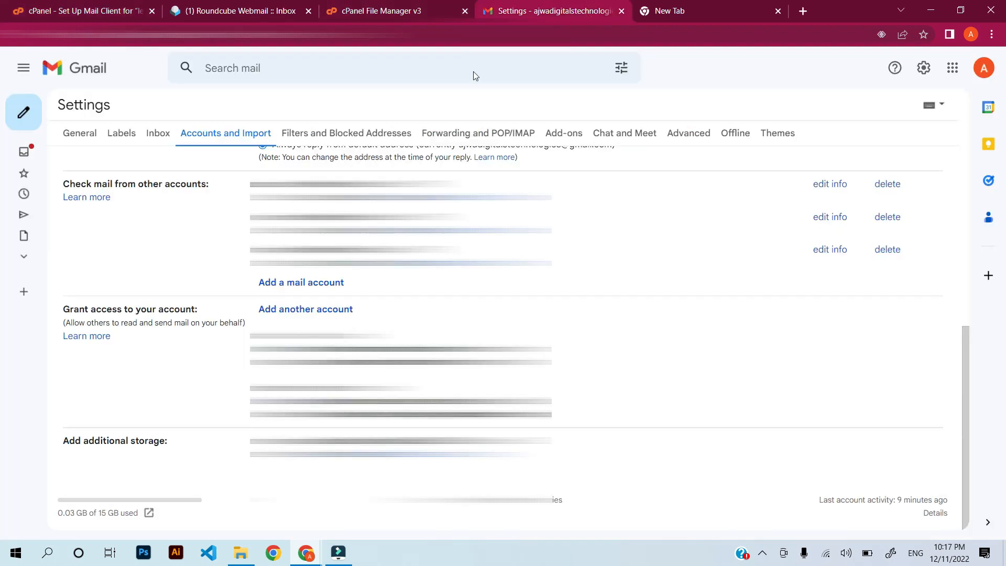
click(71, 10)
mouse_move(309, 552)
click(293, 503)
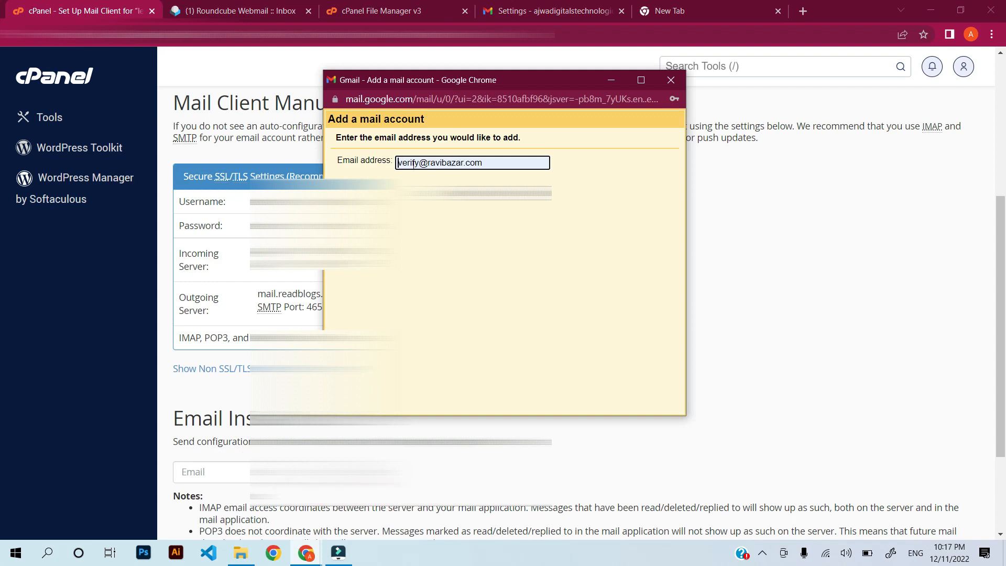
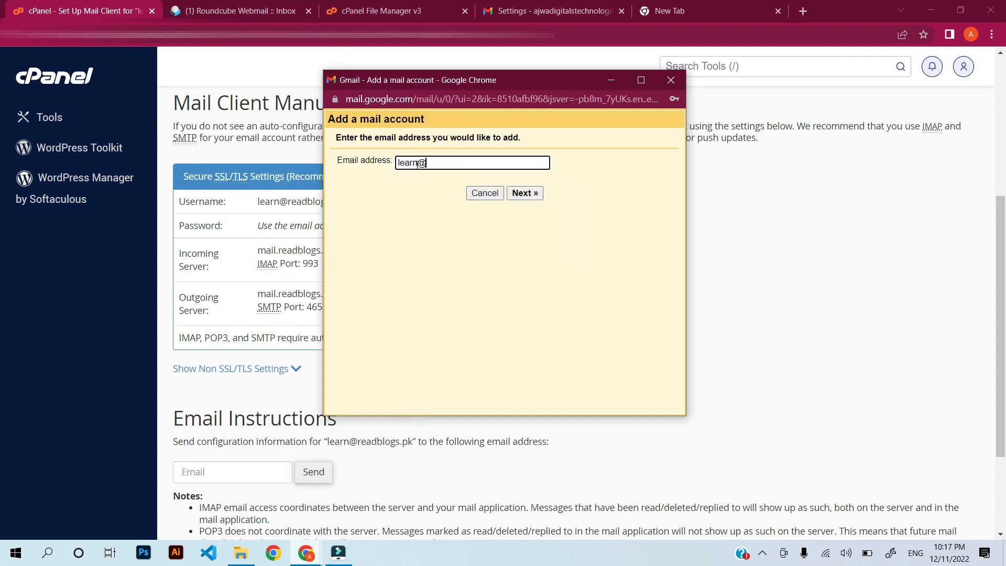
click(524, 193)
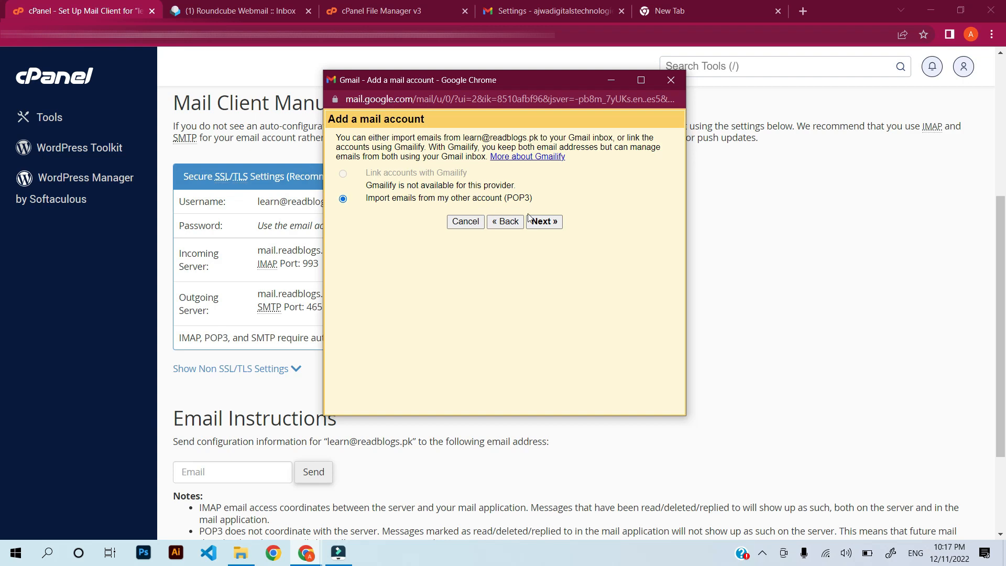
click(541, 223)
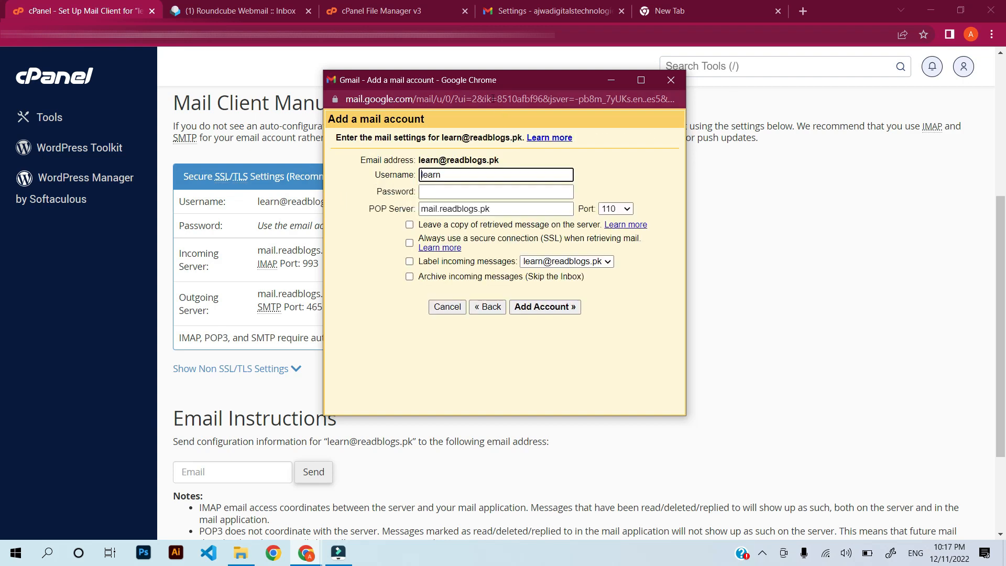
drag(474, 79, 686, 135)
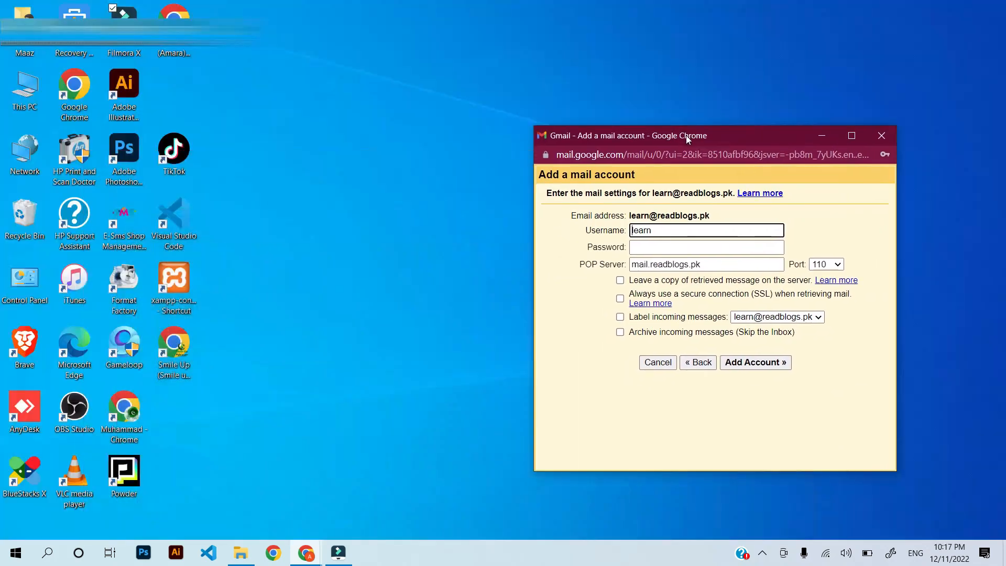
mouse_move(275, 551)
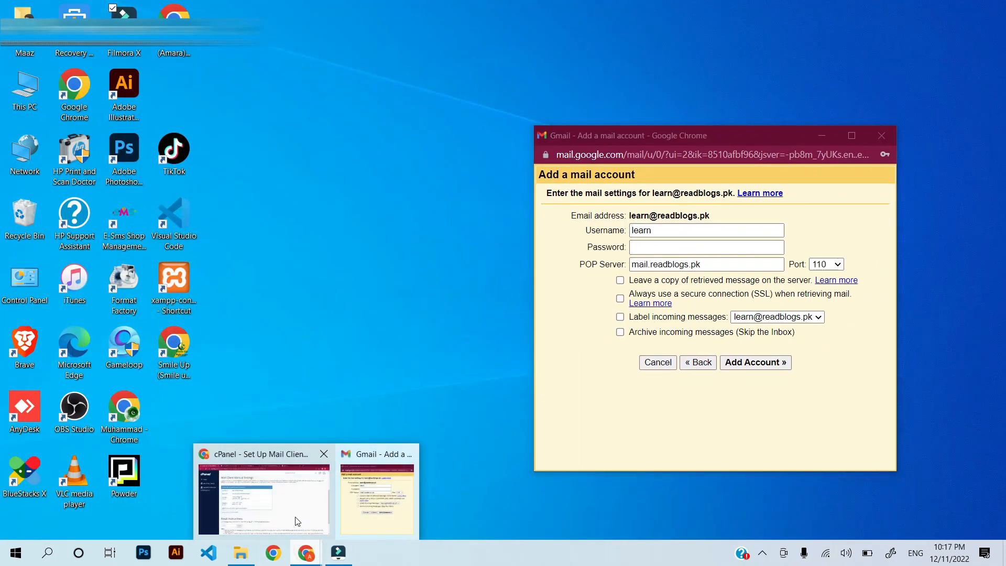
click(292, 517)
mouse_move(308, 556)
click(363, 505)
click(682, 230)
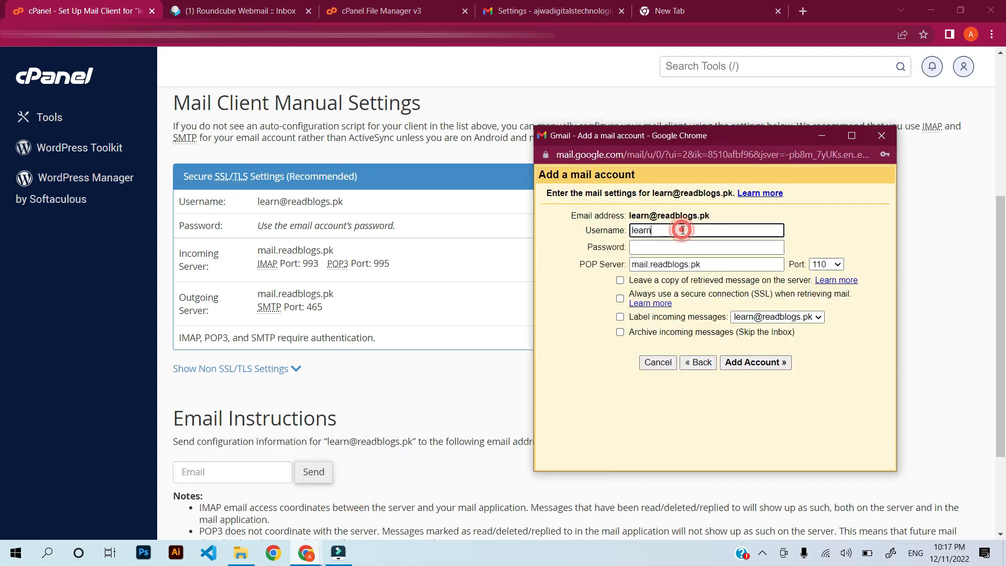
text(@readblogs.pk)
key(Tab)
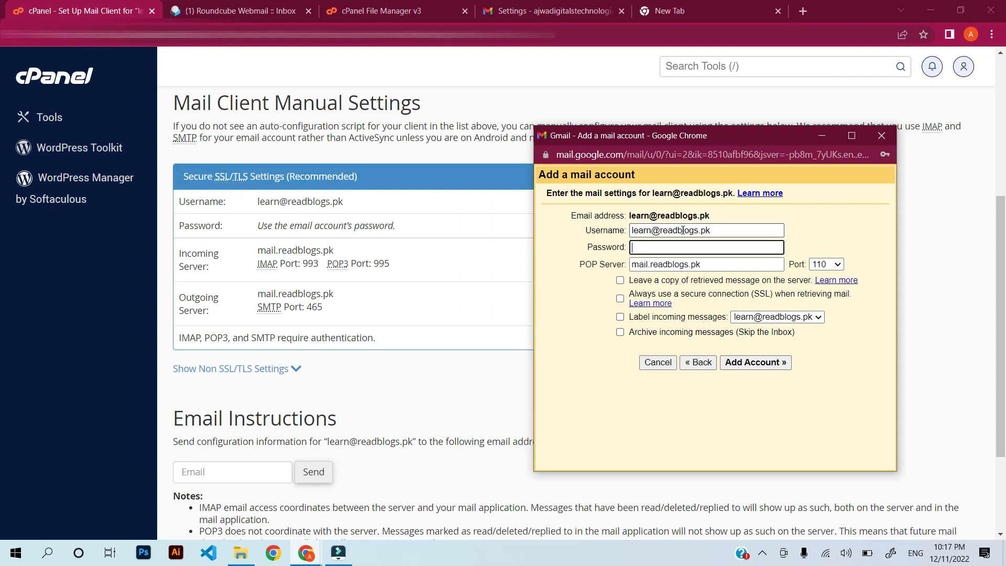
key(ctrl+v)
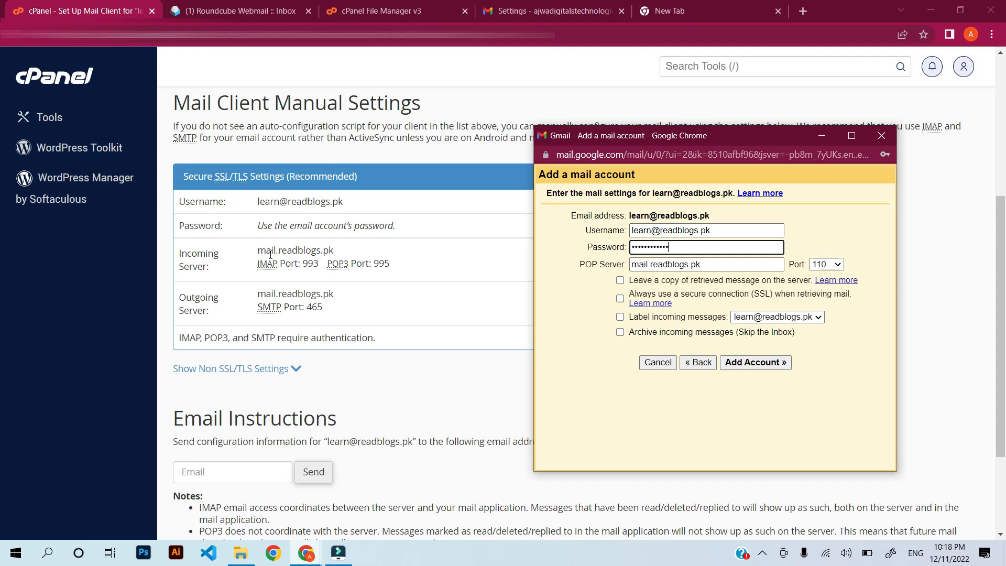
Check the incoming server, ports 993 and 995, and outgoing server details on the cPanel setup page.
drag(337, 255, 256, 257)
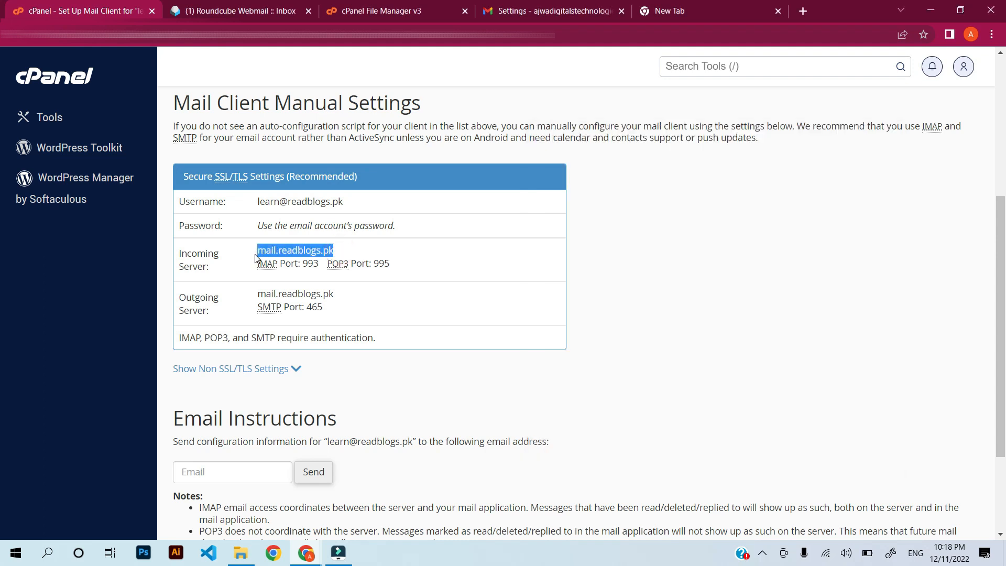
double_click(310, 264)
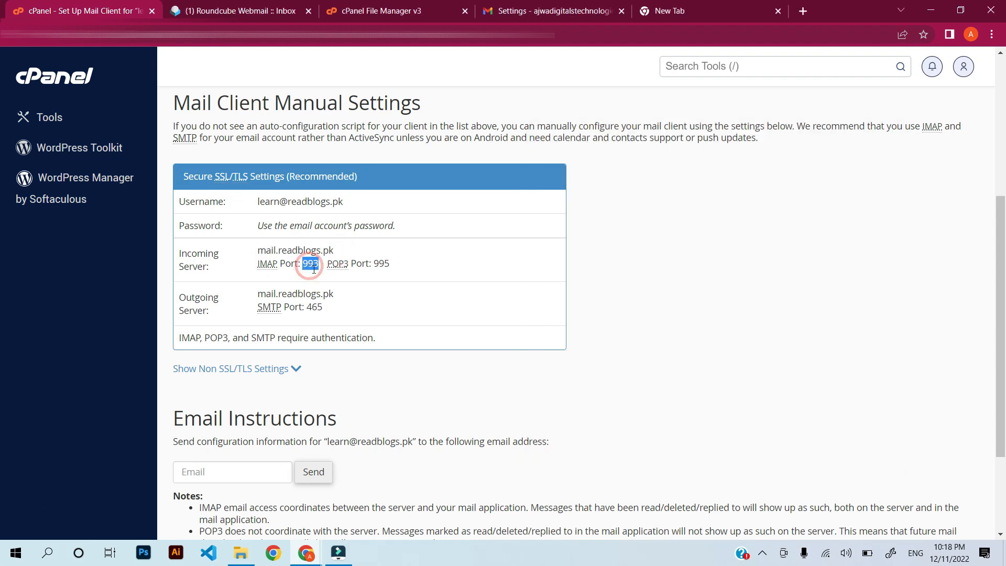
double_click(380, 264)
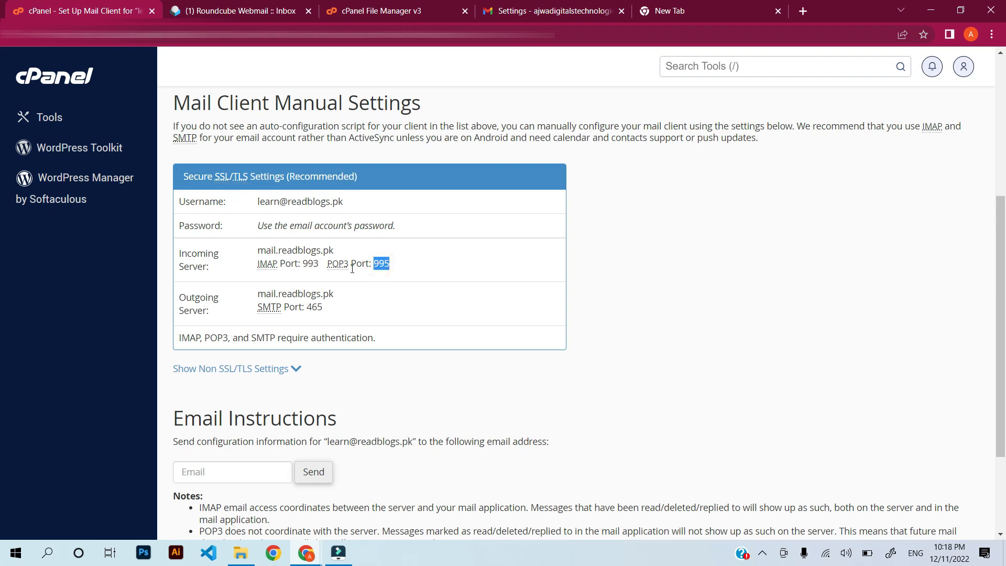
double_click(382, 264)
click(385, 271)
double_click(196, 297)
double_click(270, 295)
click(306, 553)
Choose POP port 995 and add the readblogs.pk account.
click(349, 508)
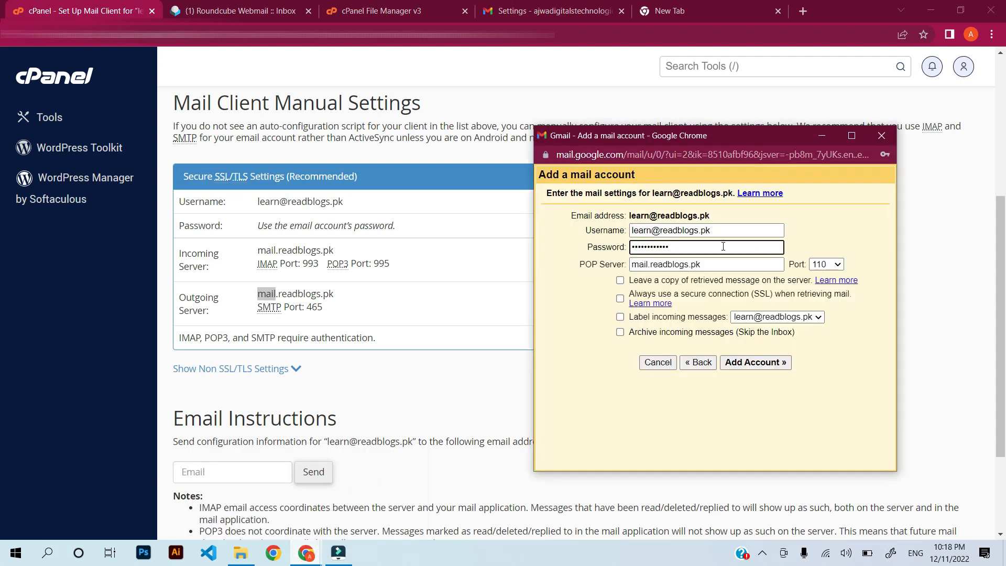
click(826, 264)
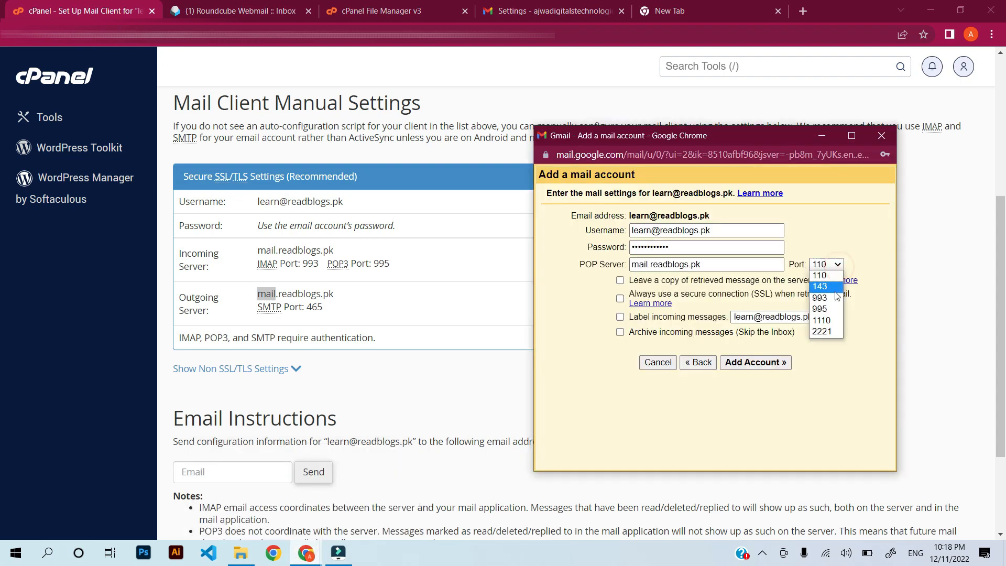
click(827, 308)
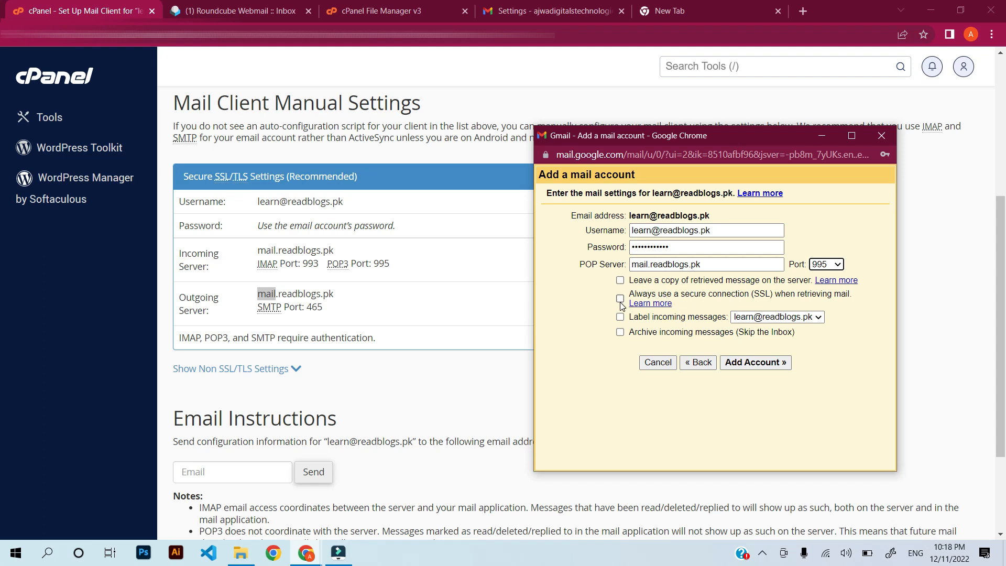
click(753, 363)
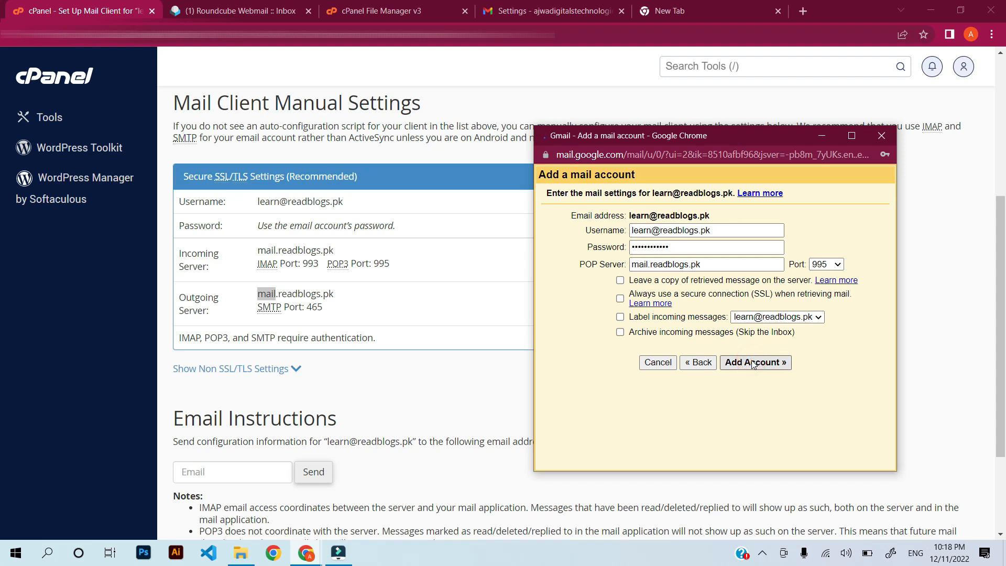
click(750, 388)
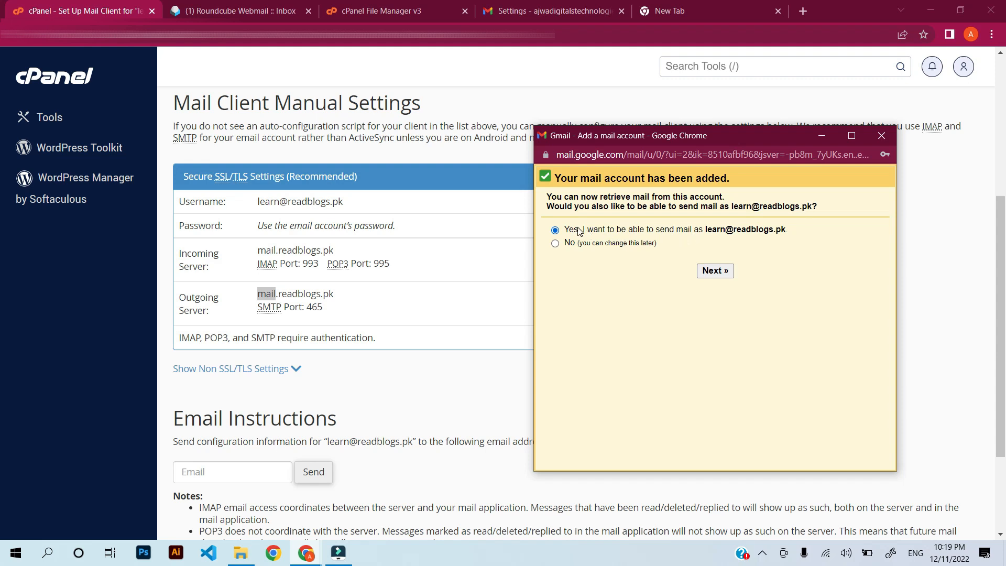
Choose to send mail as this address and set the sender name to 'Learn with Read Blolog'.
click(715, 270)
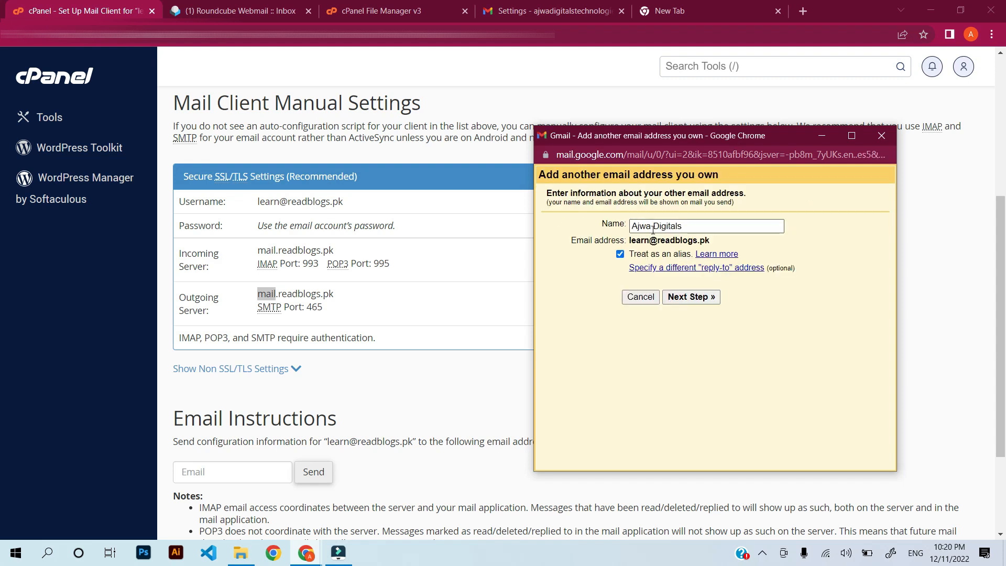
triple_click(698, 226)
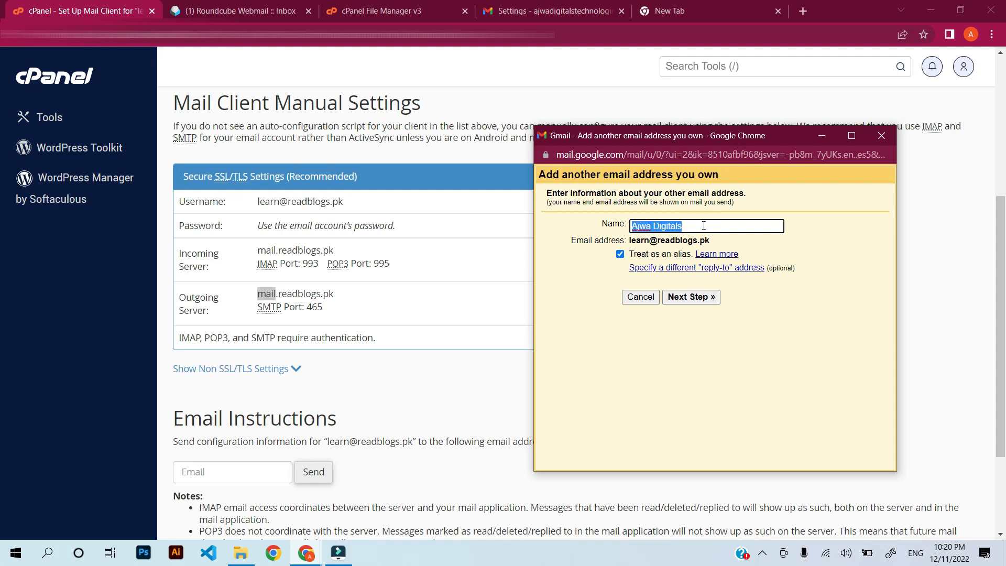
text(L)
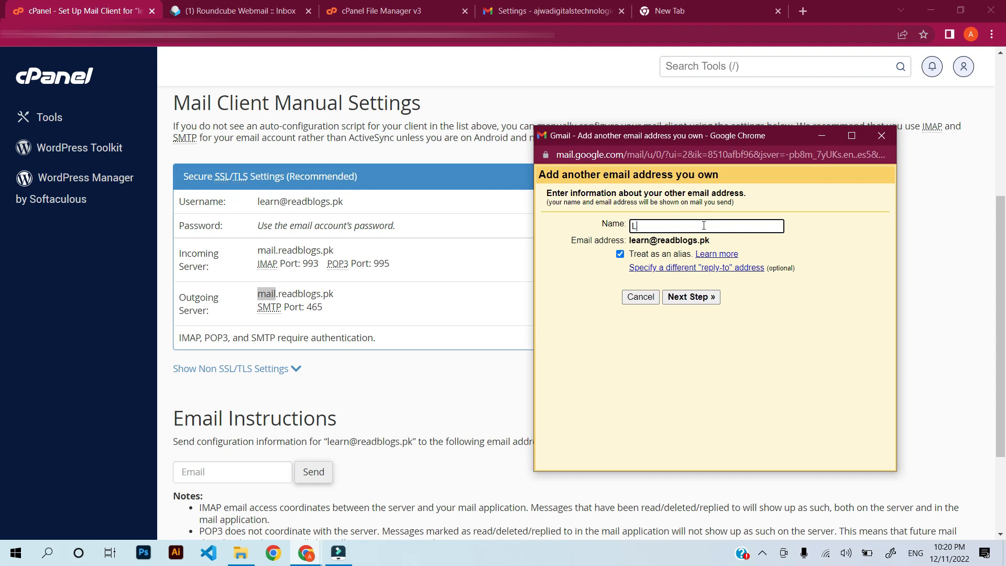
text(earn with Rea)
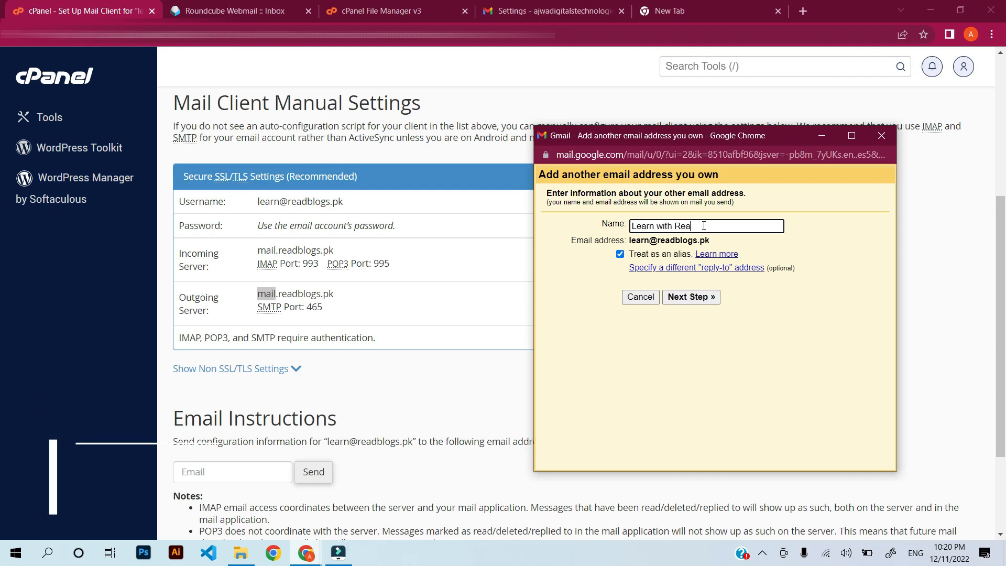
text(d B)
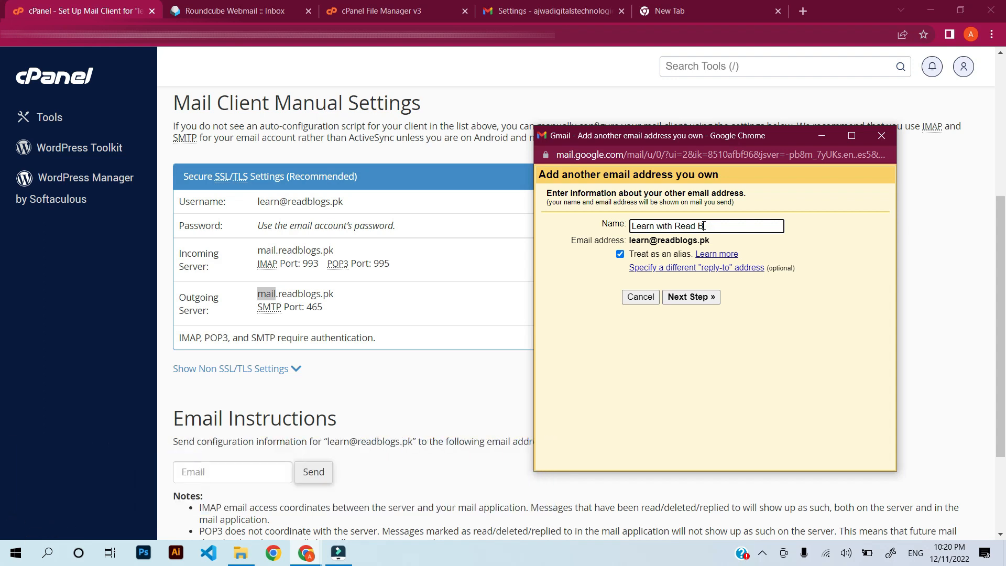
text(lologs)
click(692, 297)
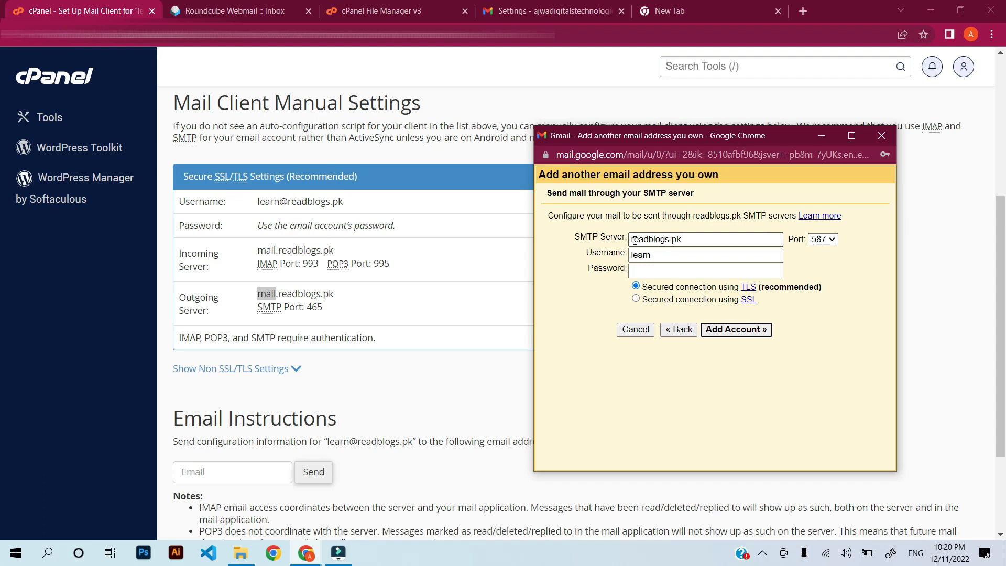
Set SMTP server mail.readblogs.pk, full-address username, the password and port 465, then submit.
click(634, 239)
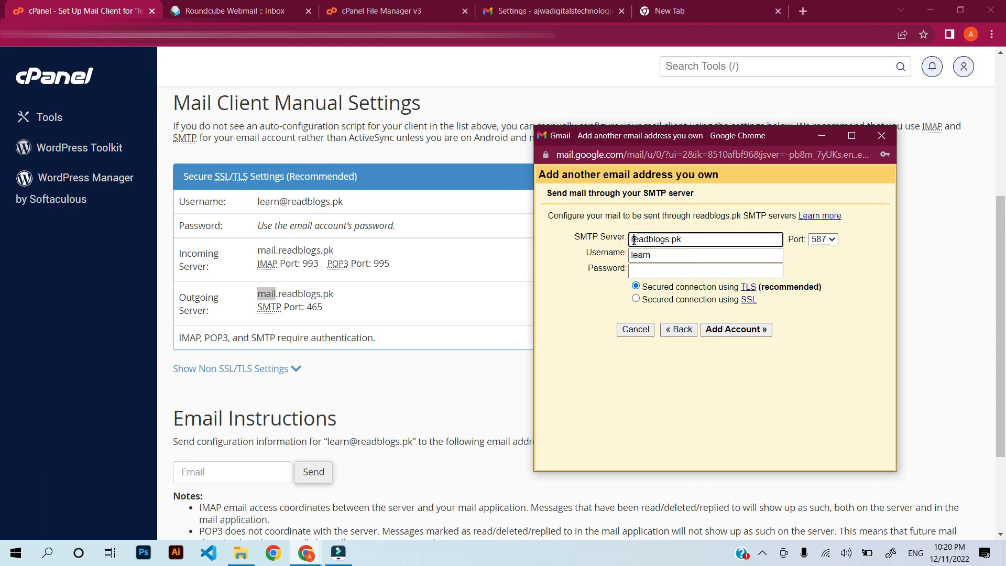
text(mail.)
click(667, 255)
text(@readblogs.pk)
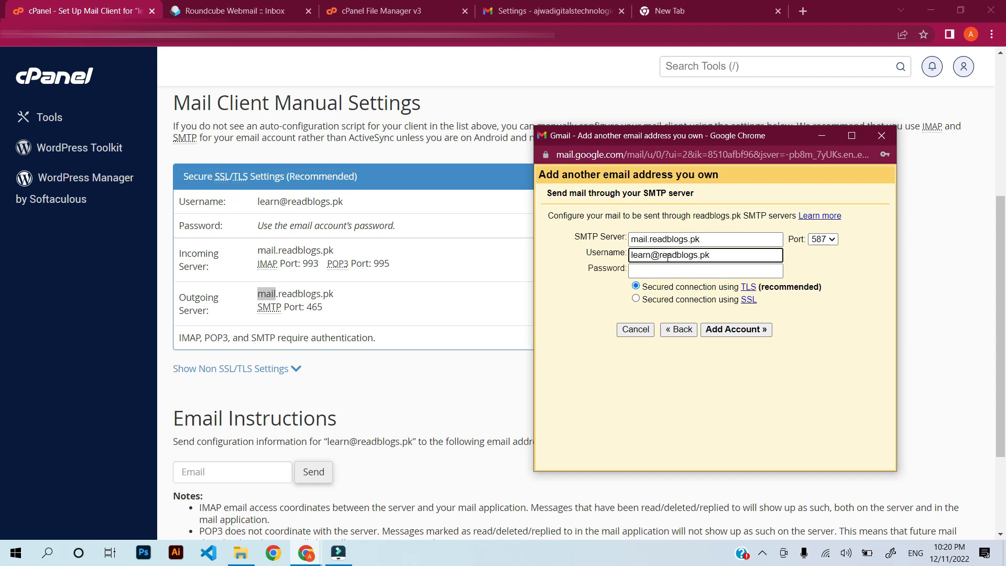
key(Tab)
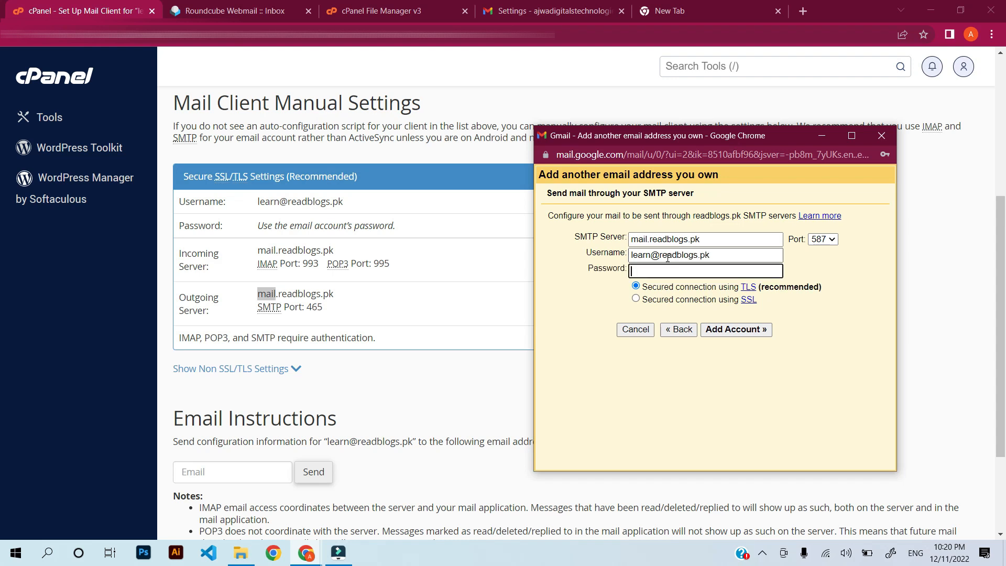
key(ctrl+v)
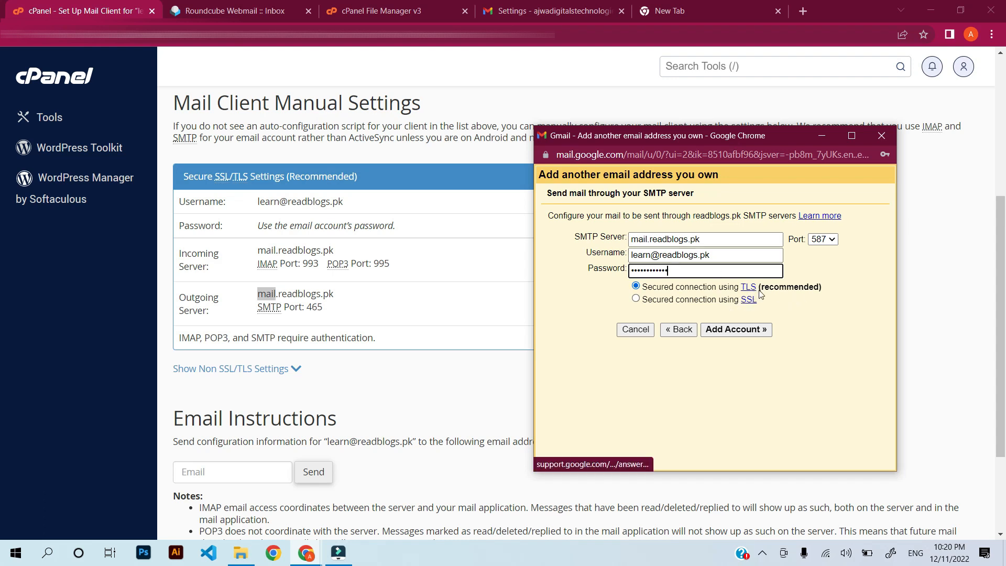
click(831, 241)
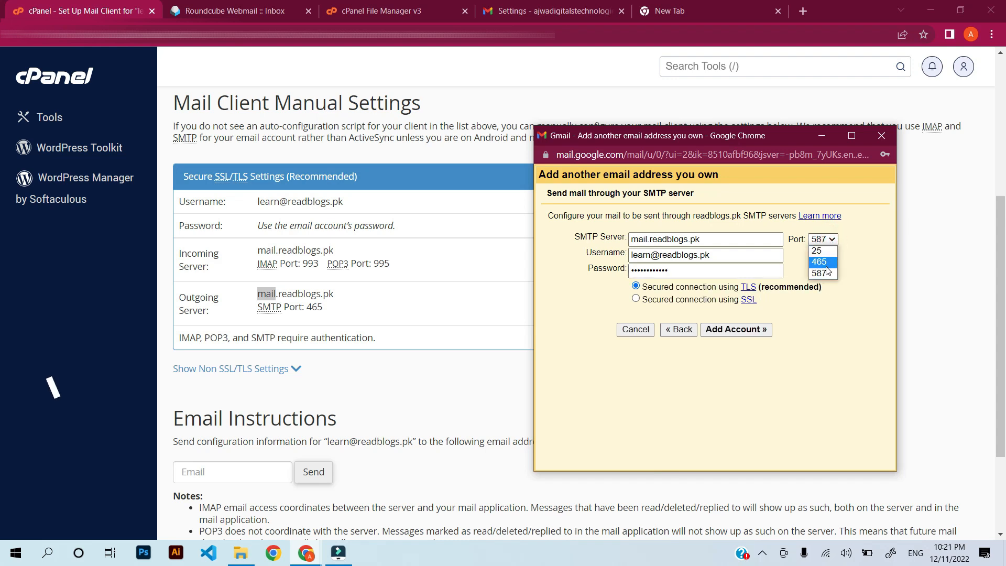
click(825, 263)
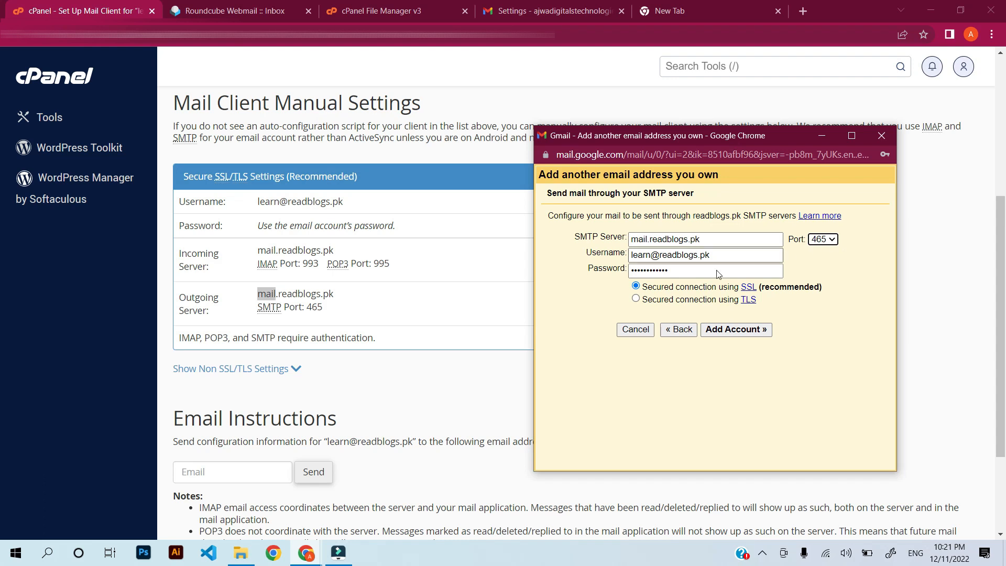
click(740, 330)
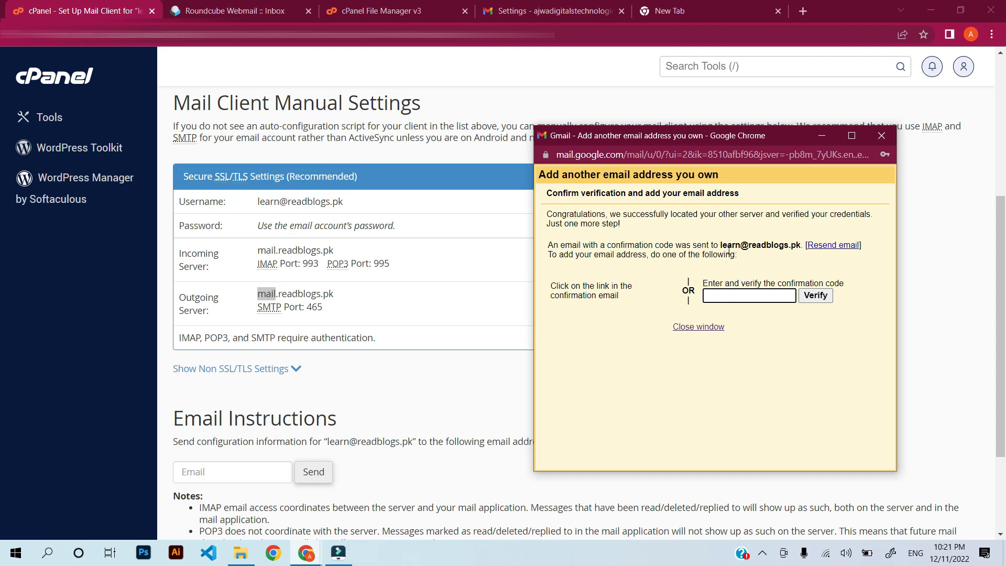
Refresh the Roundcube inbox until Gmail's confirmation email arrives.
drag(721, 245, 803, 245)
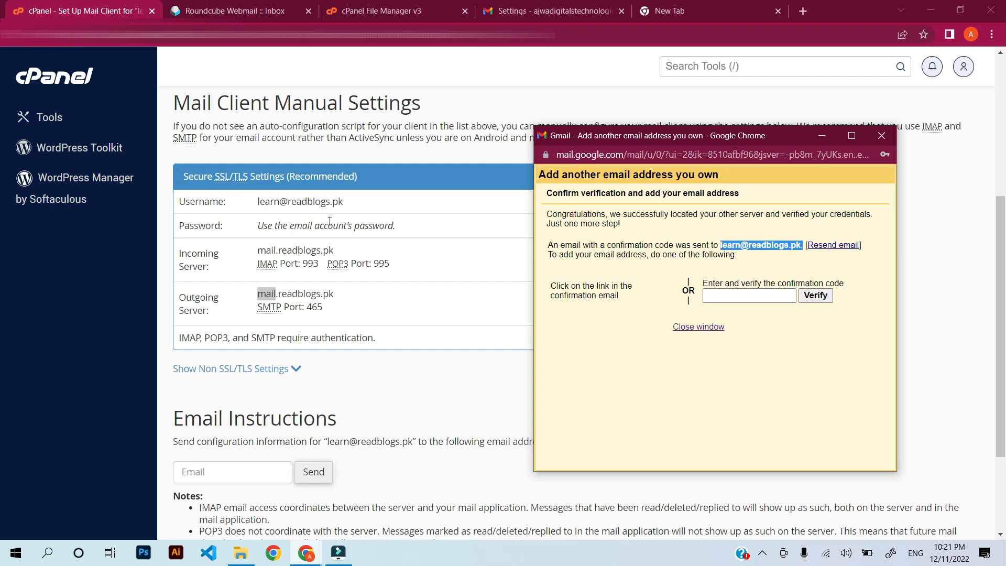
scroll(335, 236, up, 4)
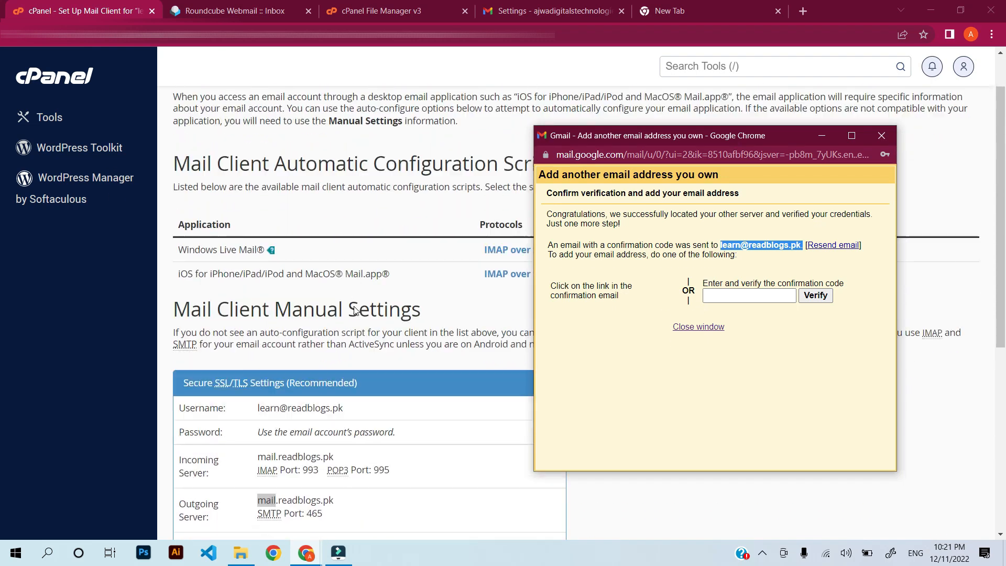
scroll(354, 310, down, 4)
click(221, 11)
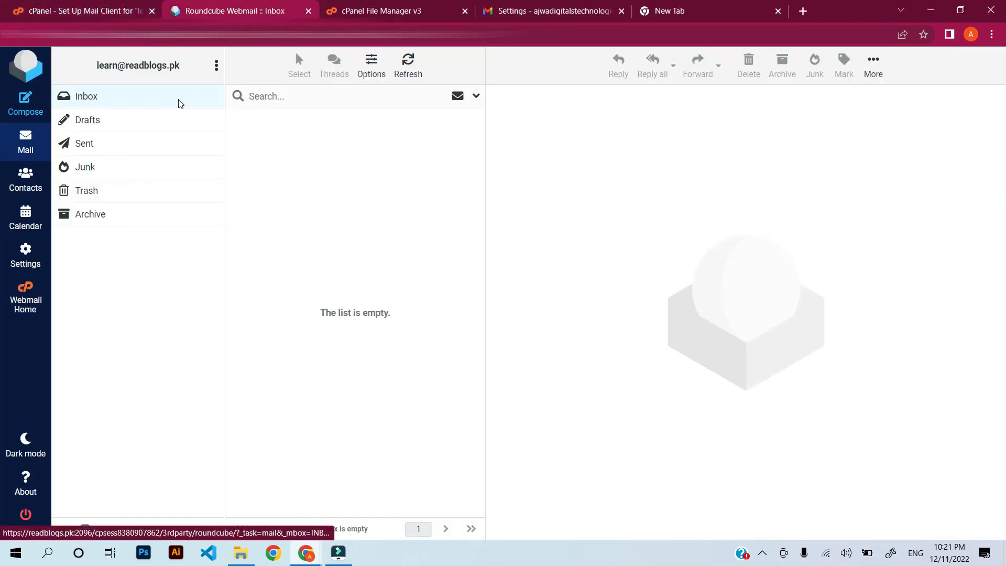
click(410, 72)
click(411, 74)
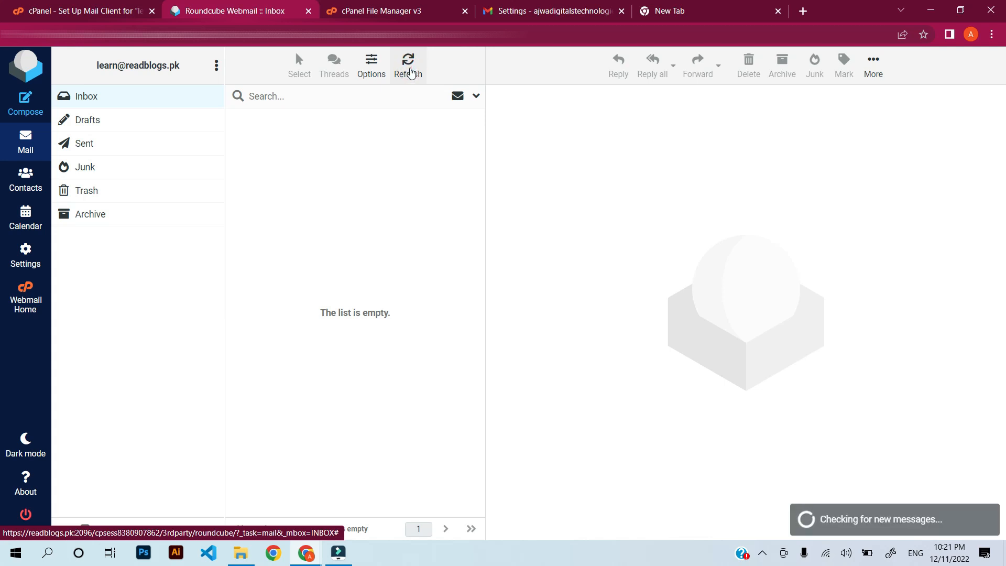
click(412, 74)
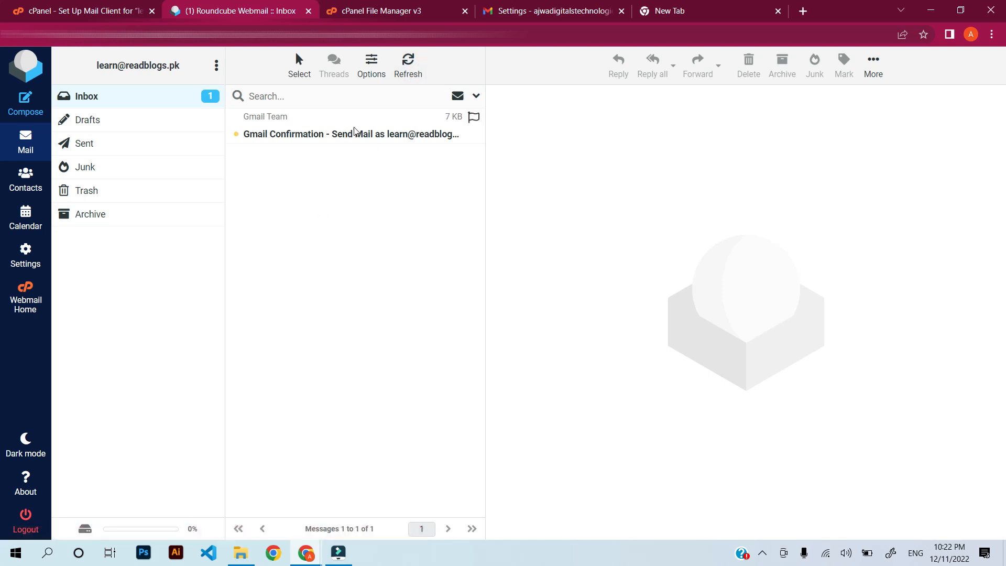
Open the Gmail confirmation email, copy its code, and return to Gmail's verification window.
click(293, 132)
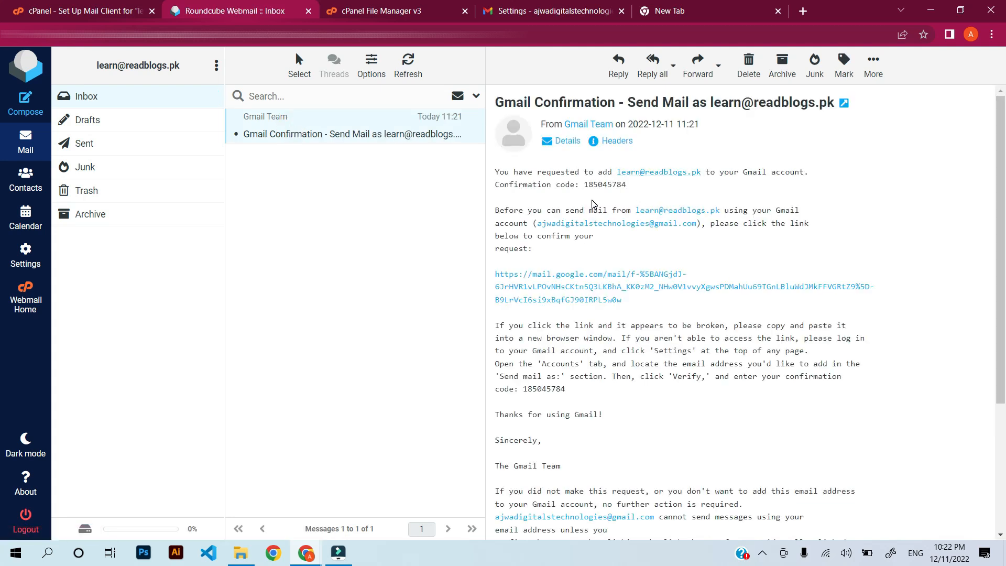
double_click(617, 185)
right_click(617, 186)
click(642, 204)
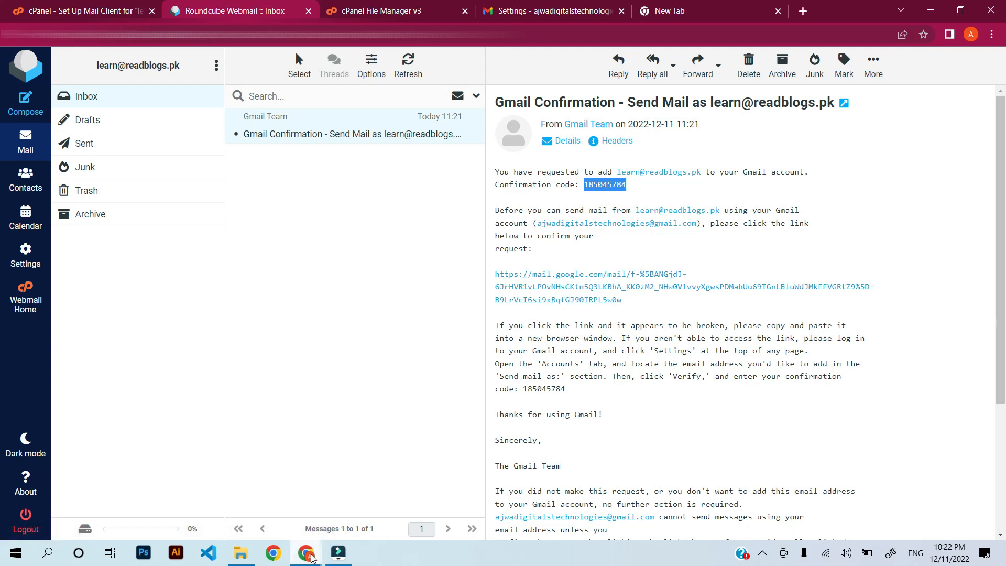
mouse_move(306, 552)
click(387, 492)
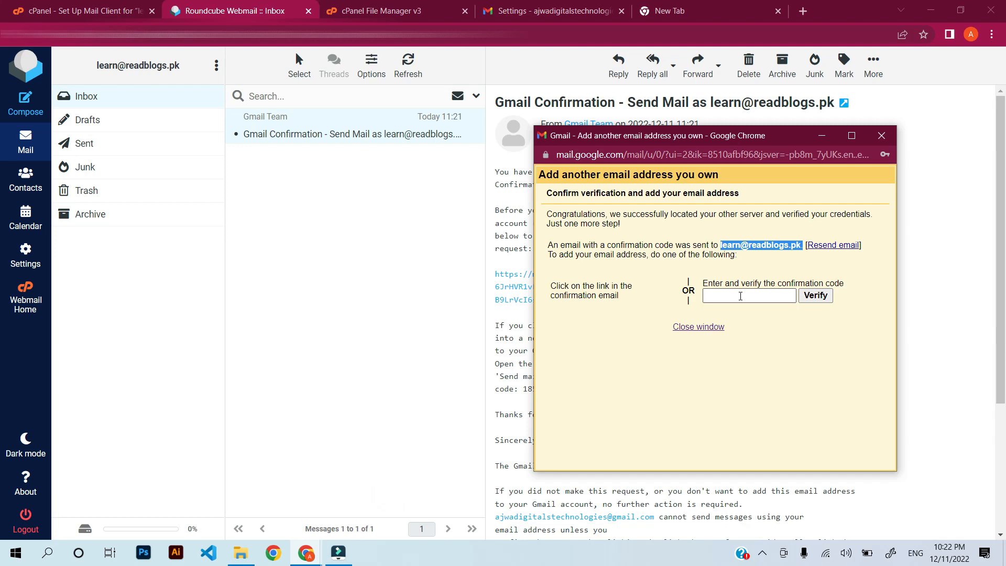
Paste the confirmation code and verify the sending address.
right_click(740, 297)
click(771, 399)
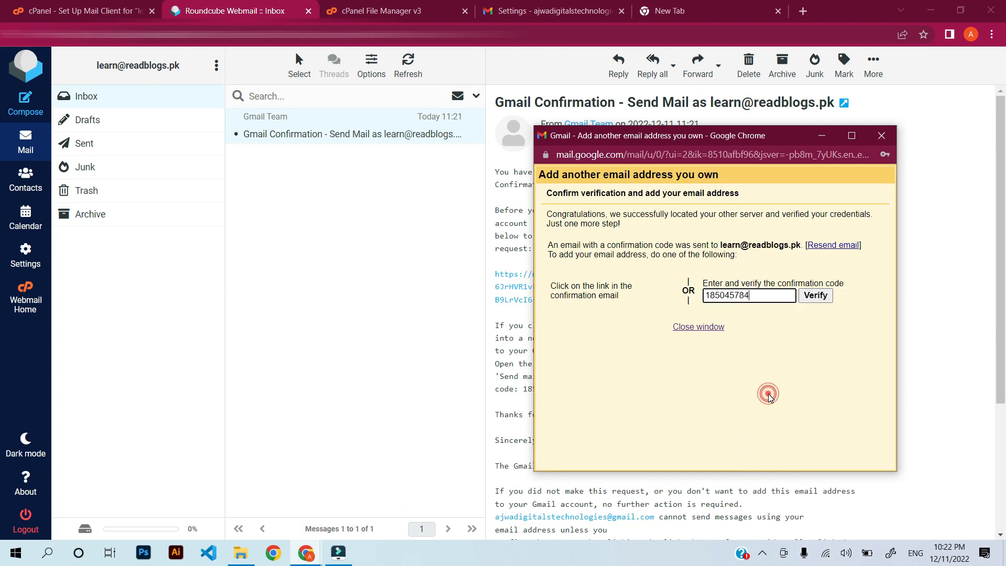
click(816, 297)
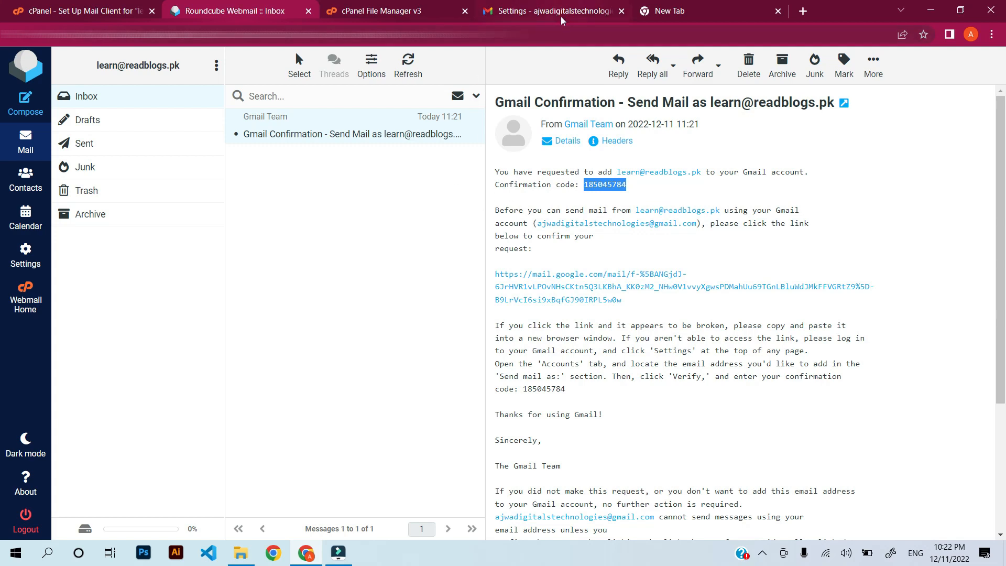
Review Accounts and Import to confirm the Send mail as and POP3 import entries.
click(545, 12)
scroll(503, 336, down, 1)
scroll(503, 336, up, 3)
drag(258, 380, 390, 384)
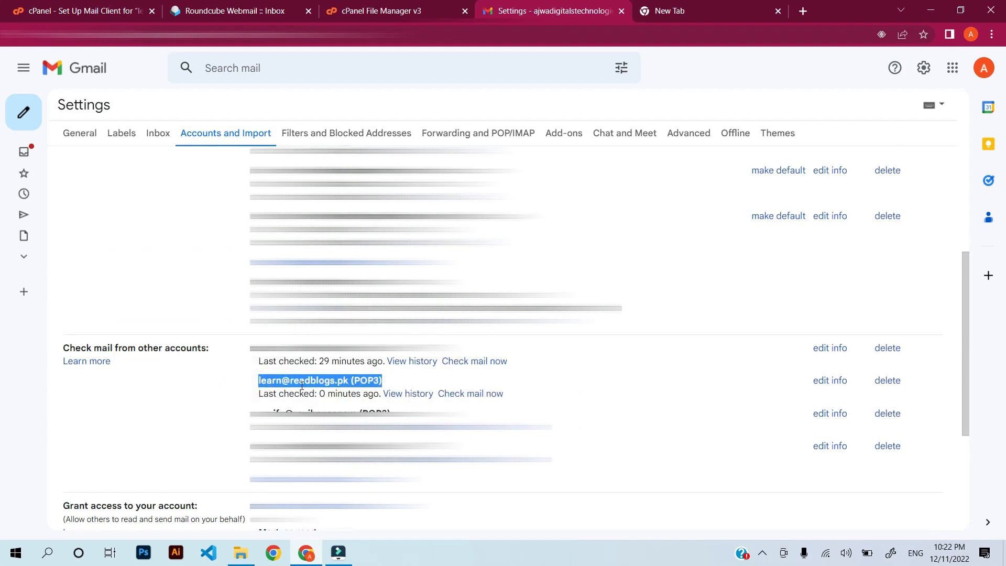
click(395, 386)
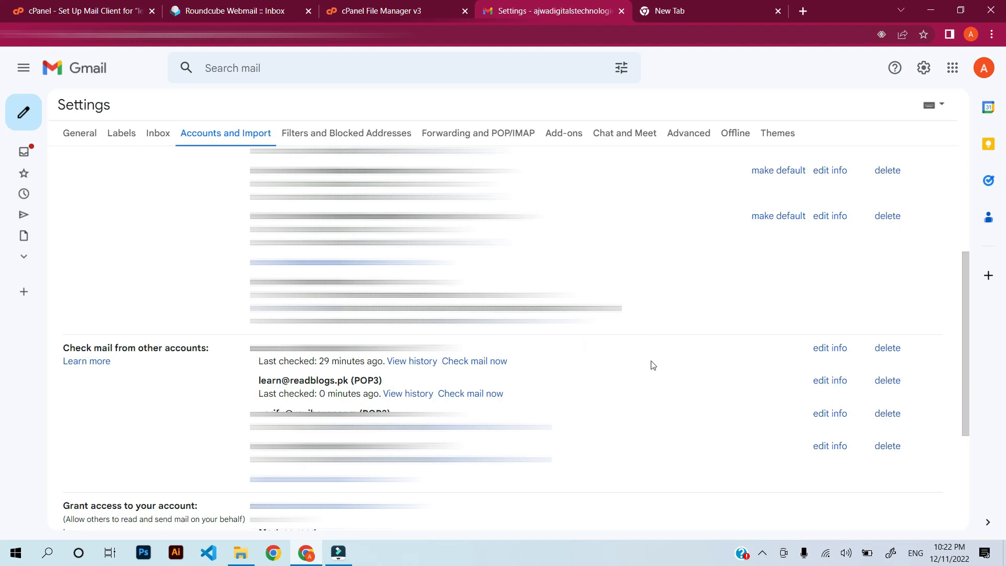
scroll(652, 365, up, 1)
scroll(675, 317, up, 2)
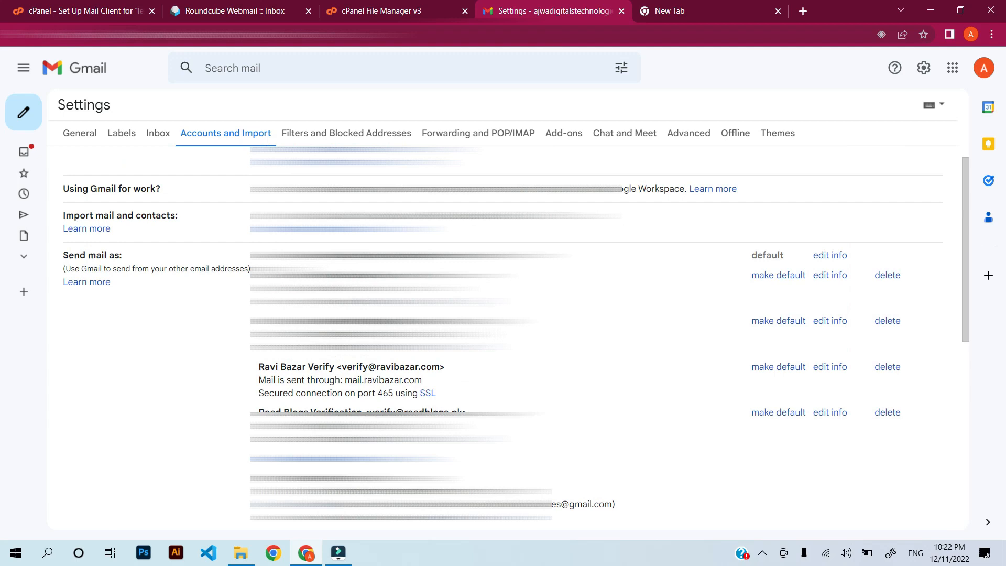
scroll(790, 356, down, 1)
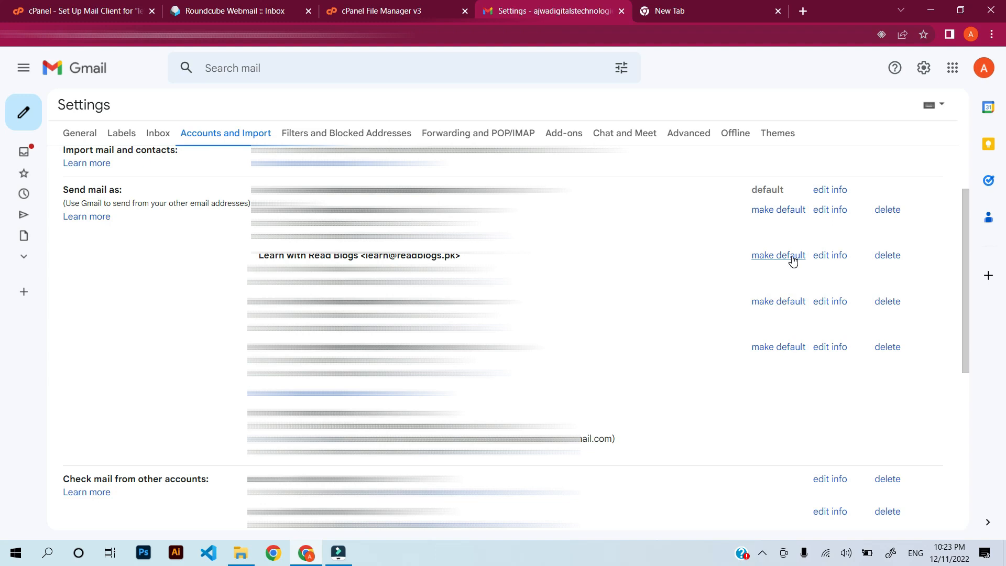
Compose a message from Learn with Read Blogs addressed to the Gmail account.
click(30, 118)
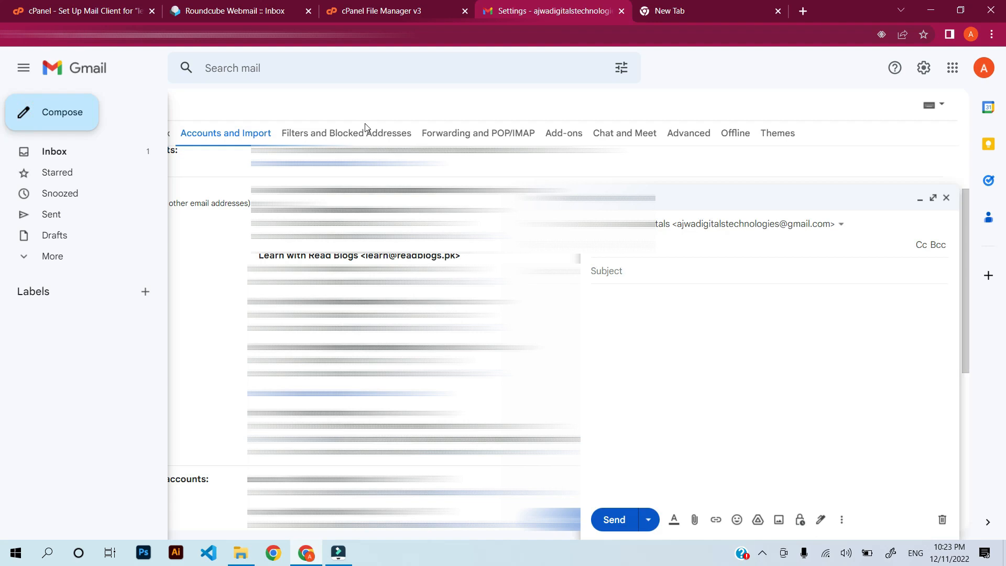
click(699, 224)
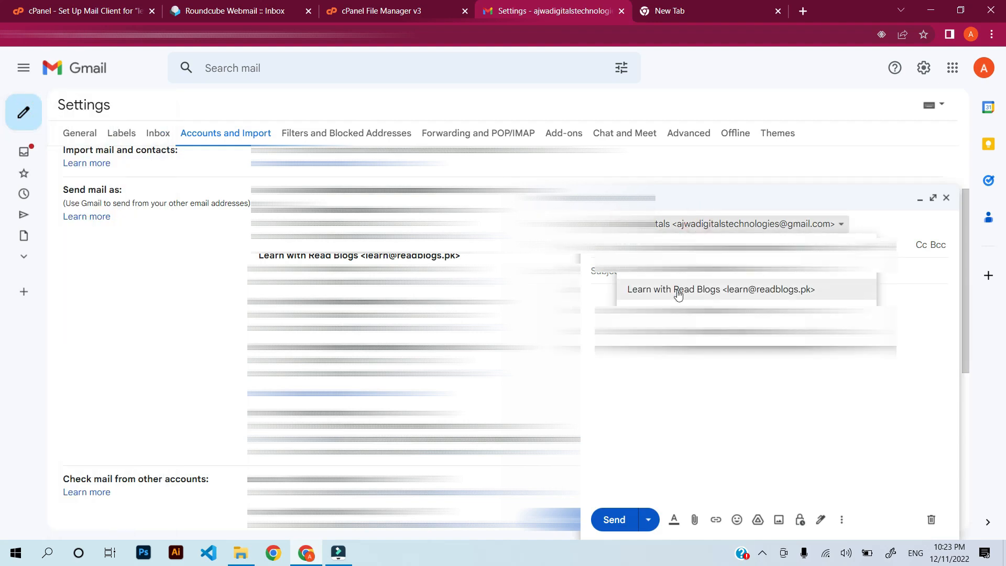
click(697, 291)
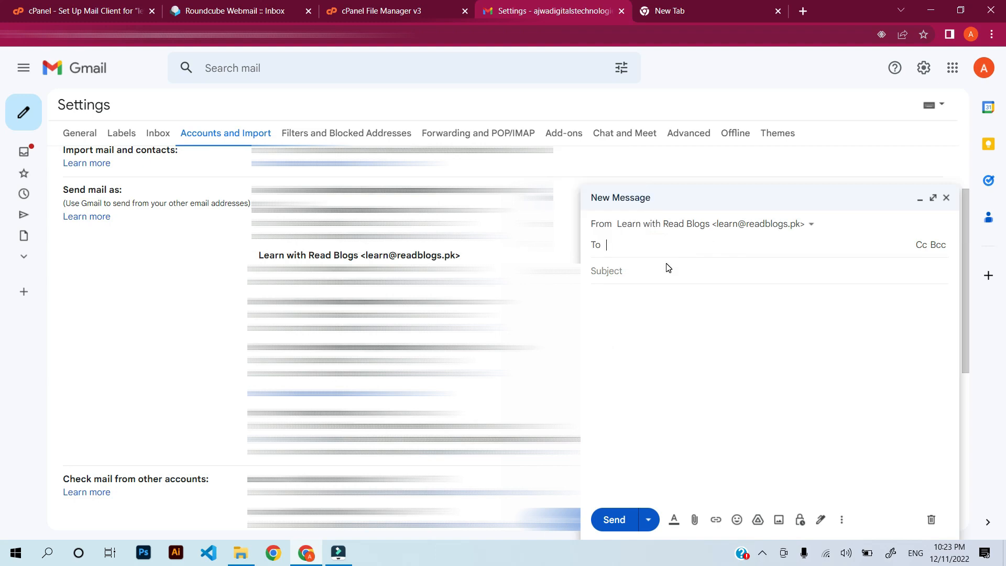
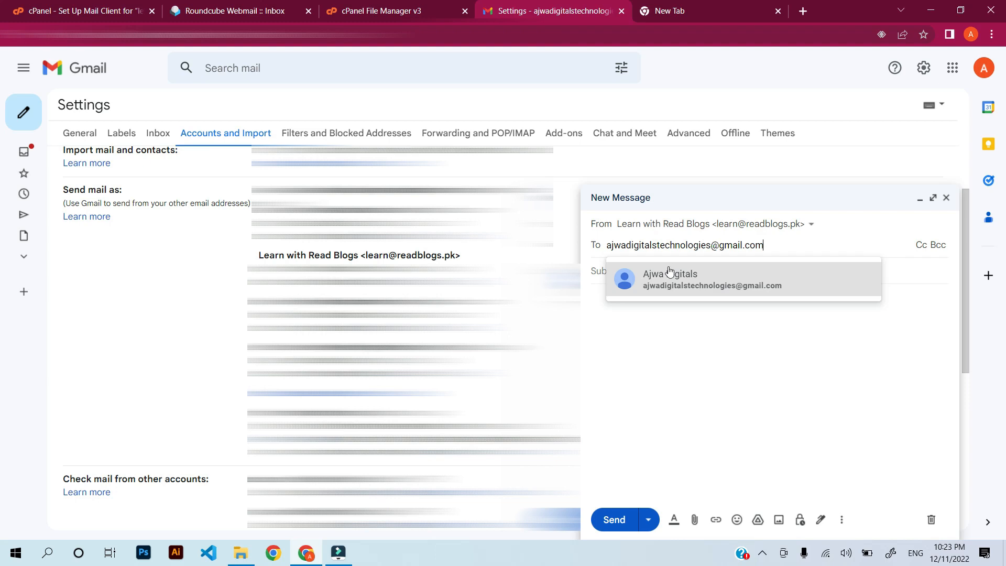
click(667, 268)
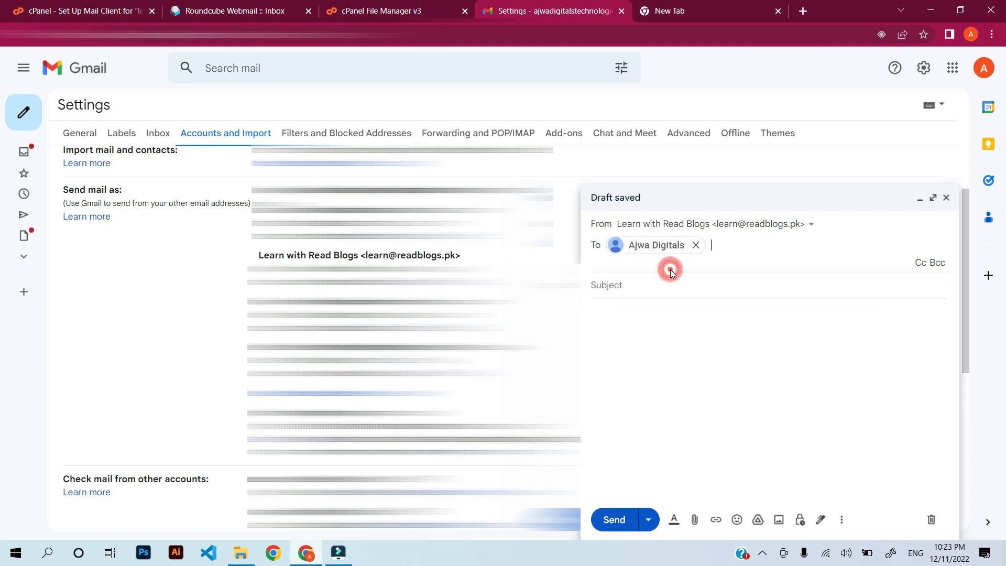
Enter the subject, send the test message, and go to the inbox.
click(642, 283)
text(Hi)
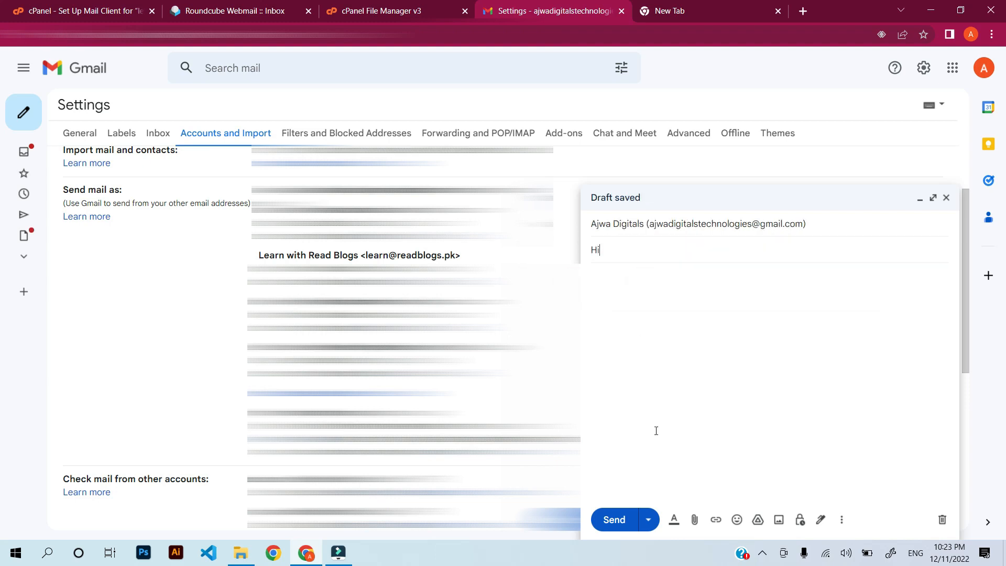
click(618, 519)
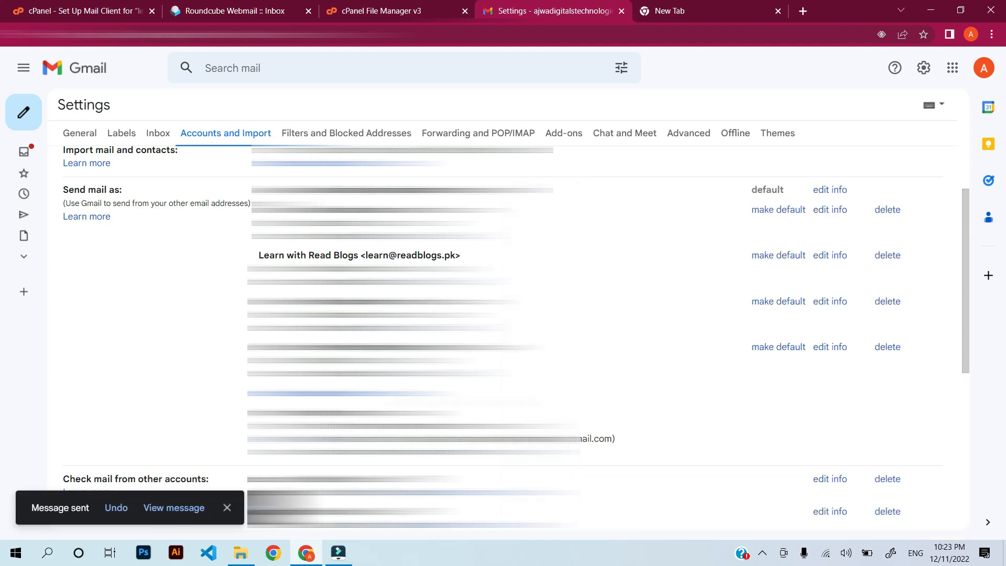
click(23, 68)
click(84, 151)
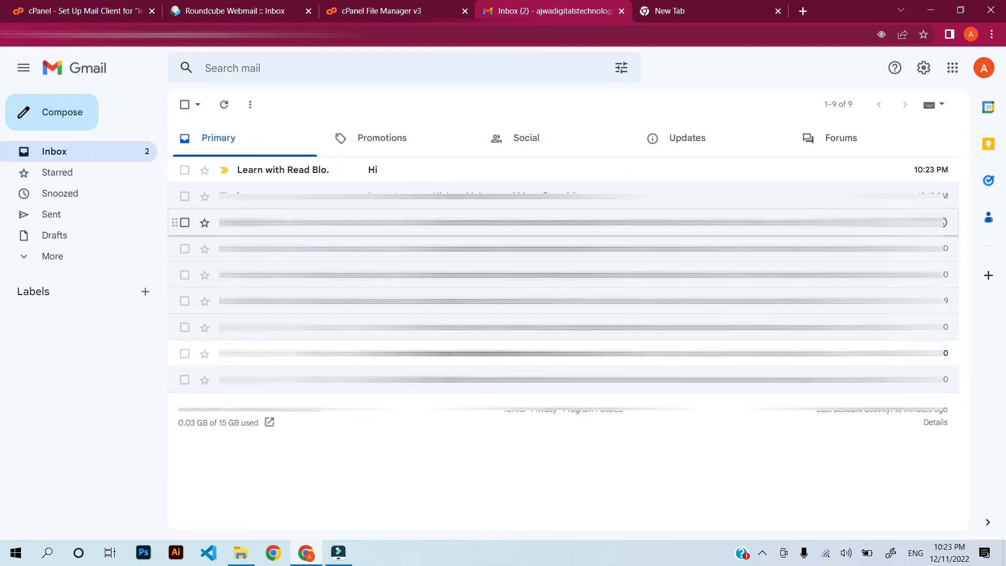
Open the Hi message to view its Learn with Read Blogs sender details, then open and close a new message.
mouse_move(325, 175)
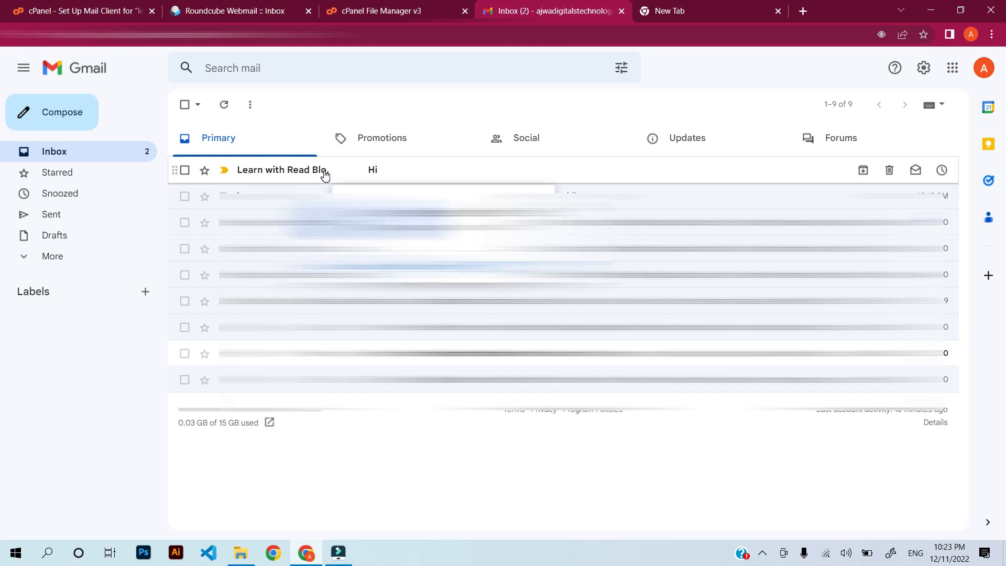
click(324, 171)
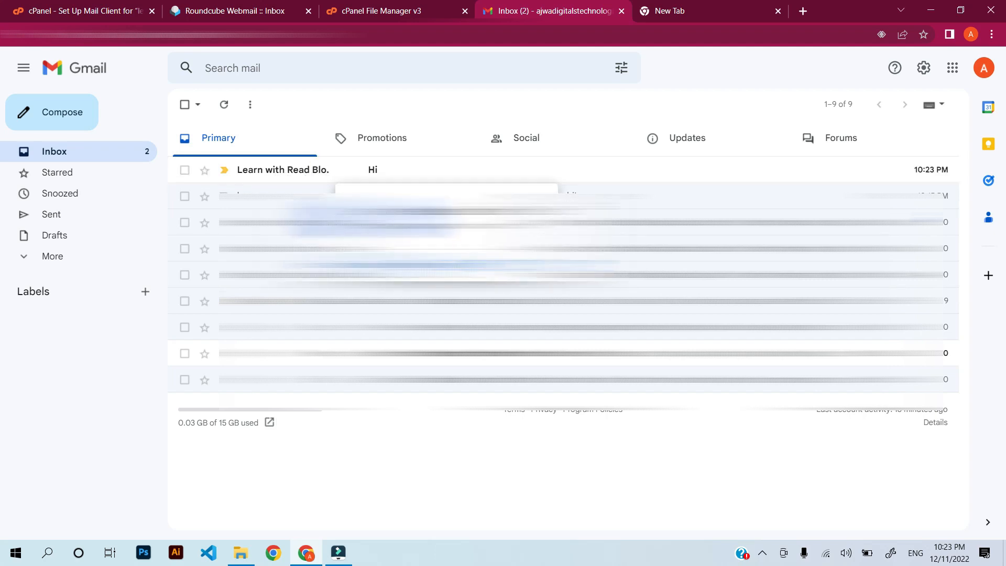
click(384, 265)
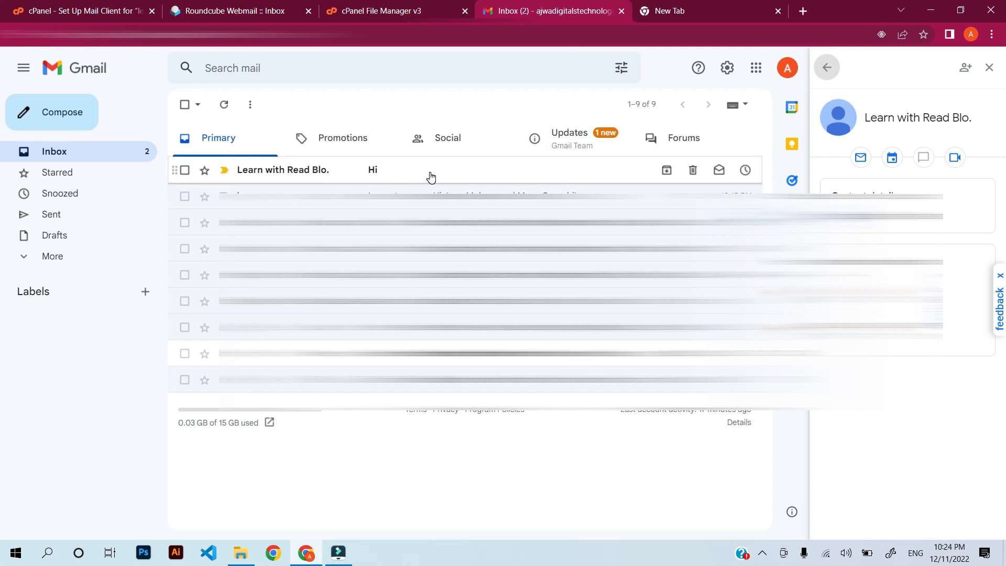
click(235, 9)
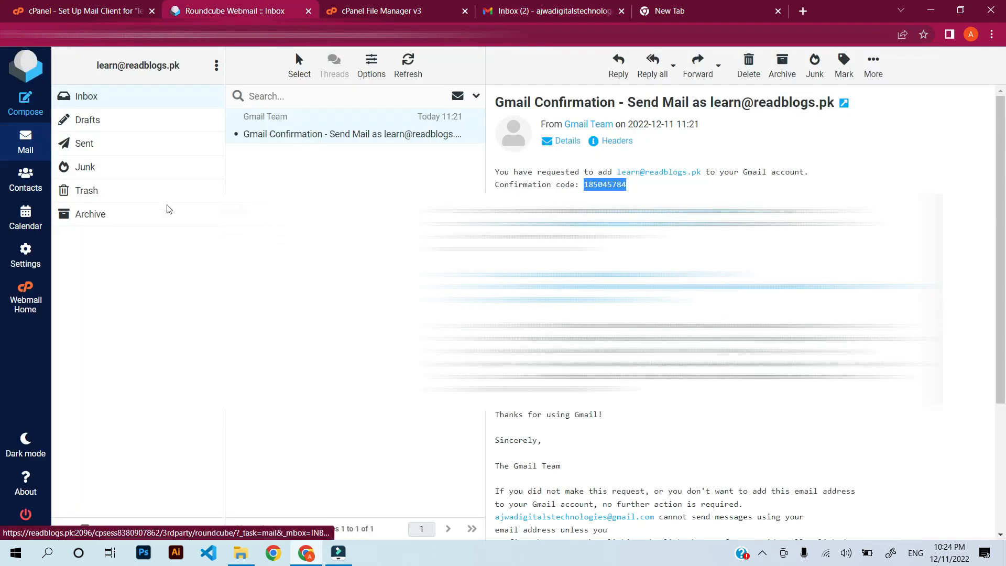
click(536, 11)
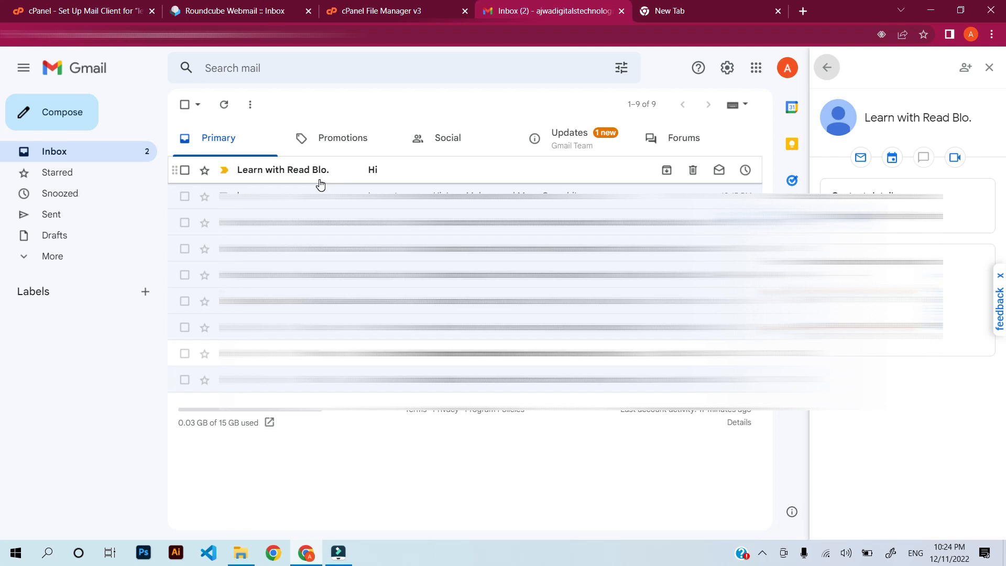
click(405, 170)
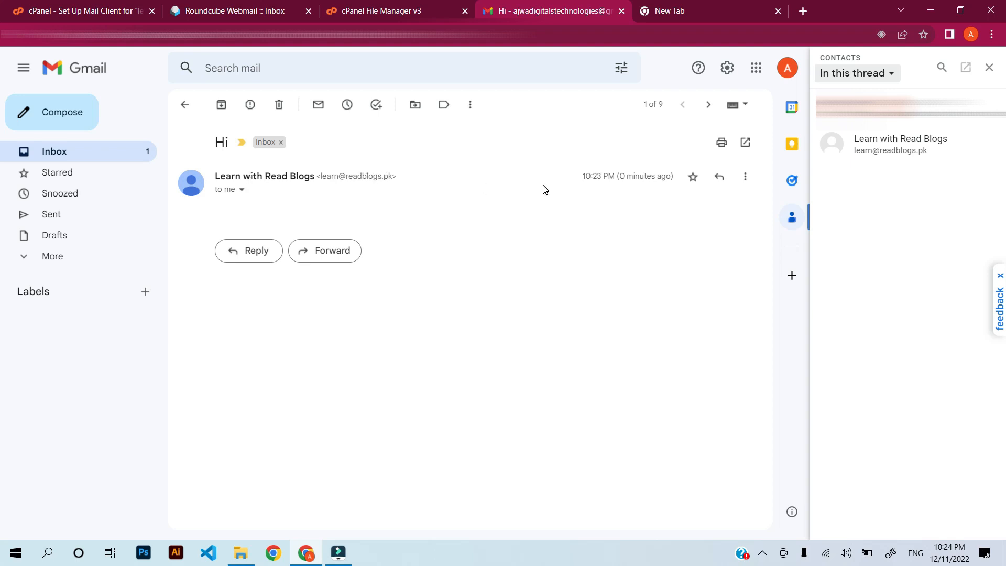
click(45, 126)
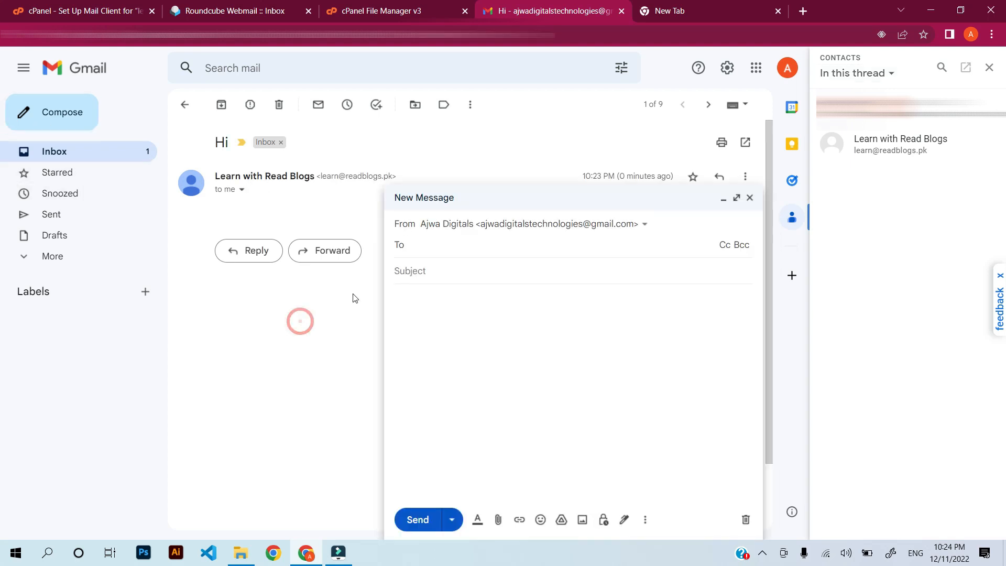
click(750, 197)
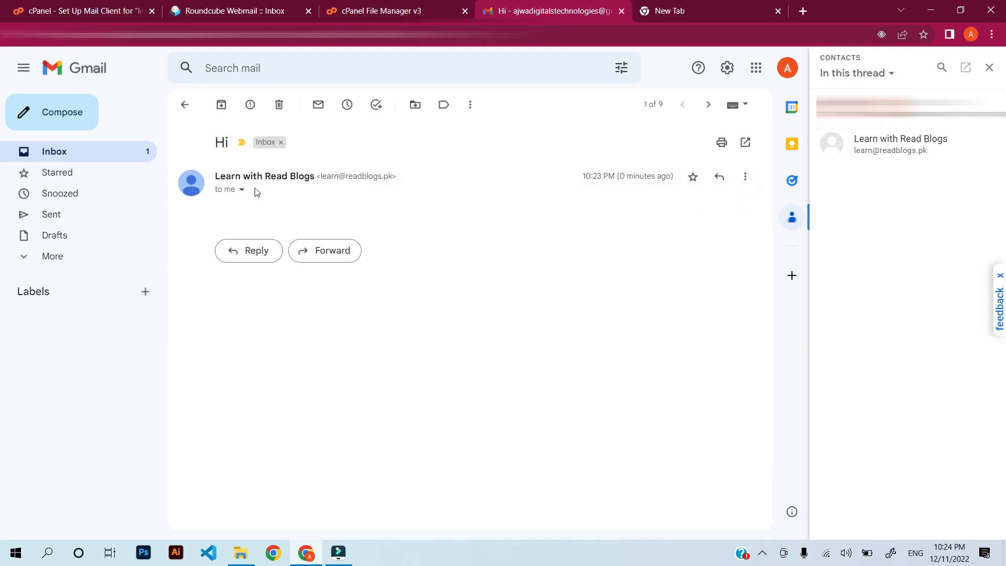